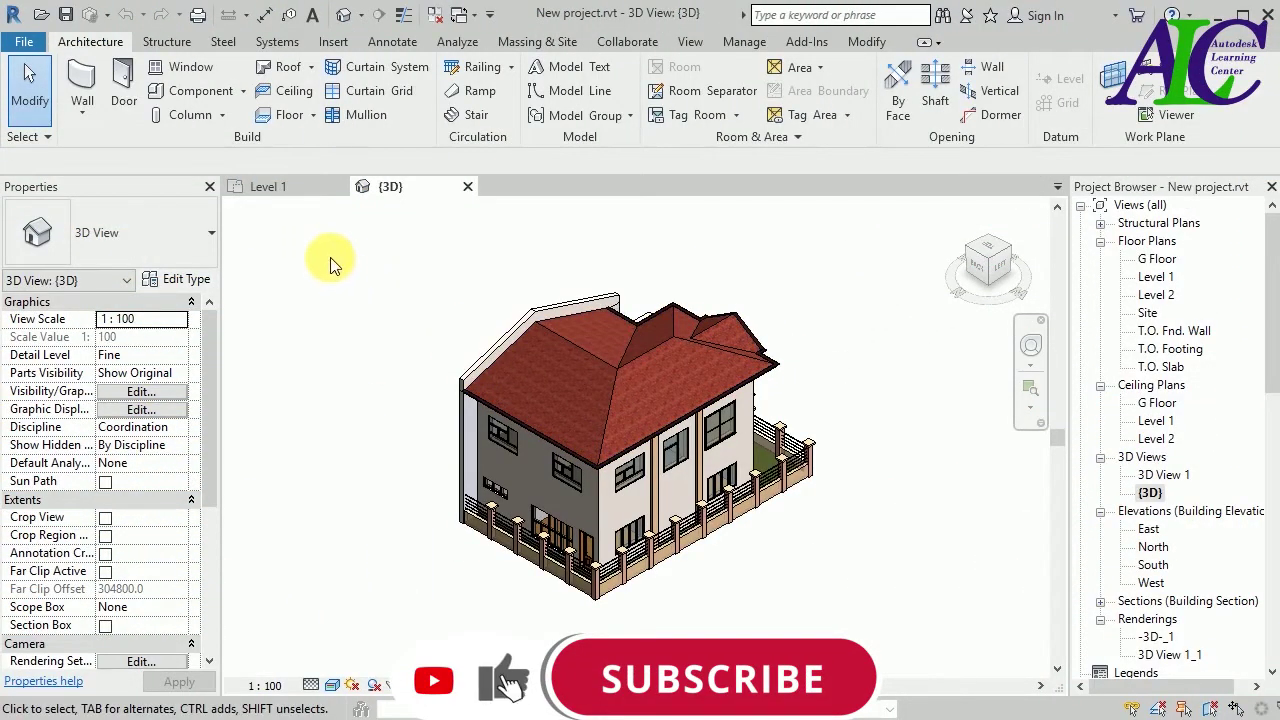
- View the Level 1 floor plan, then return to the house's 3D view
click(290, 187)
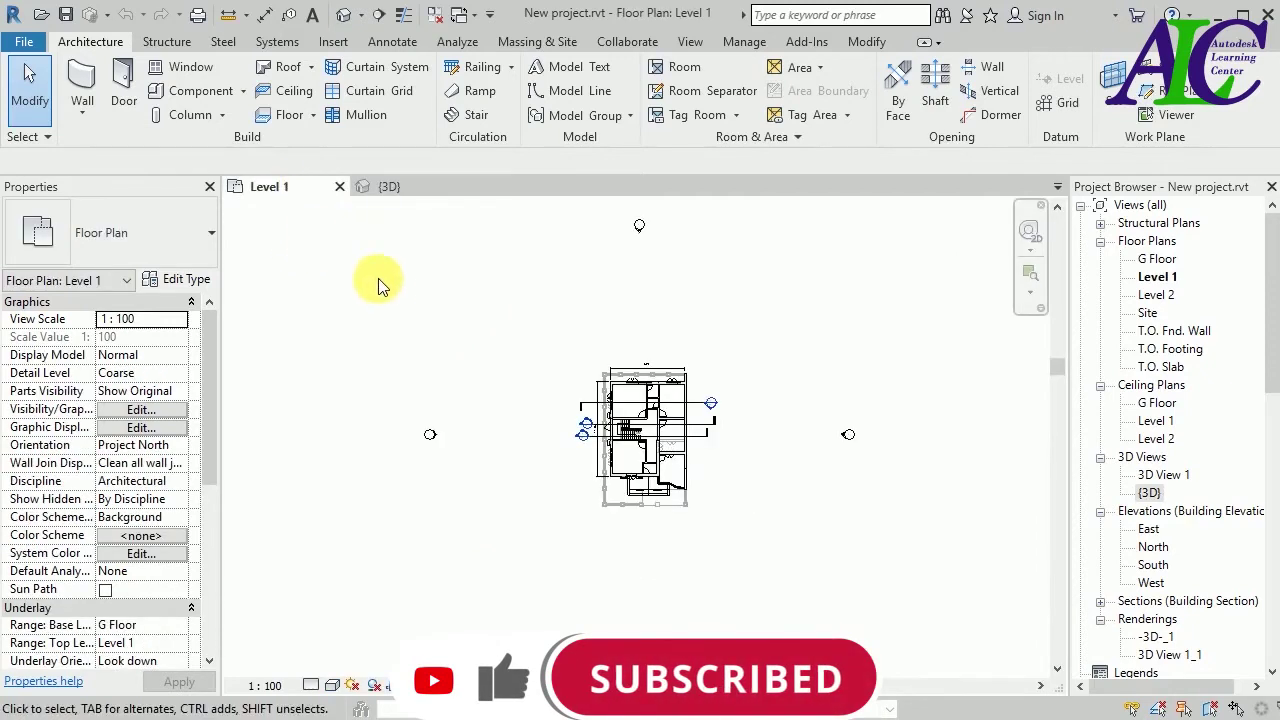
scroll(670, 423, up, 4)
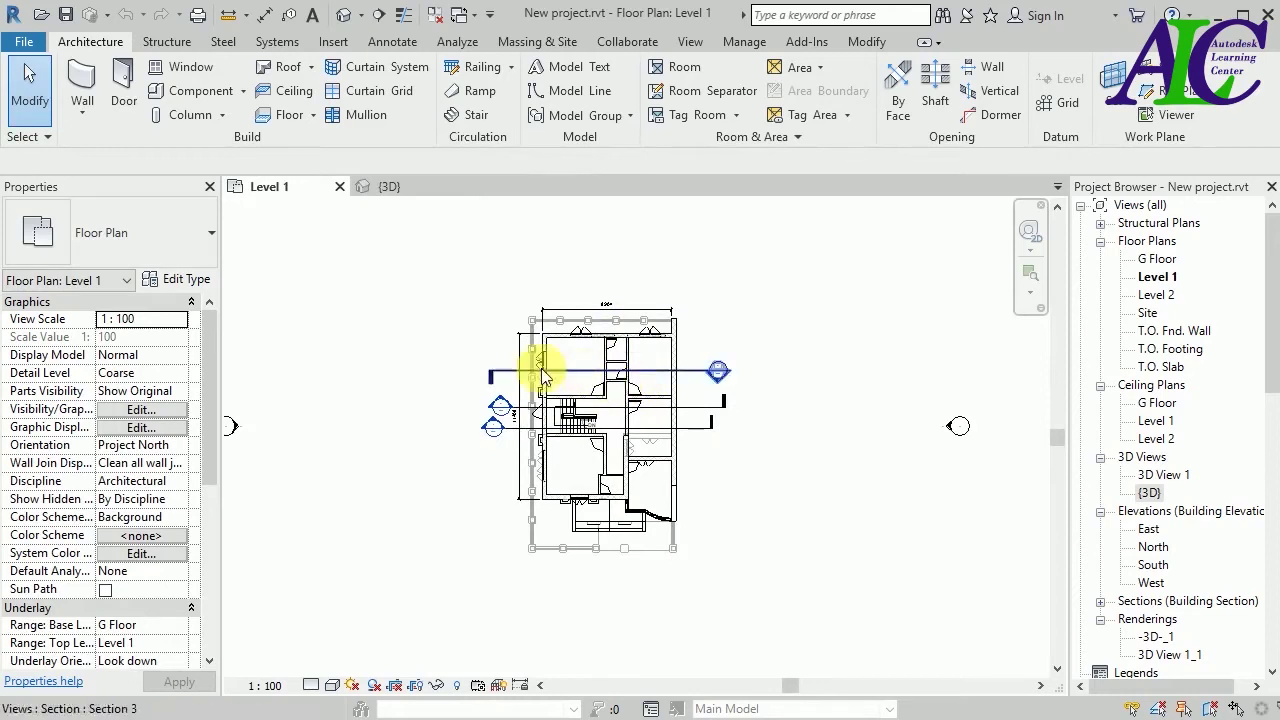
click(424, 192)
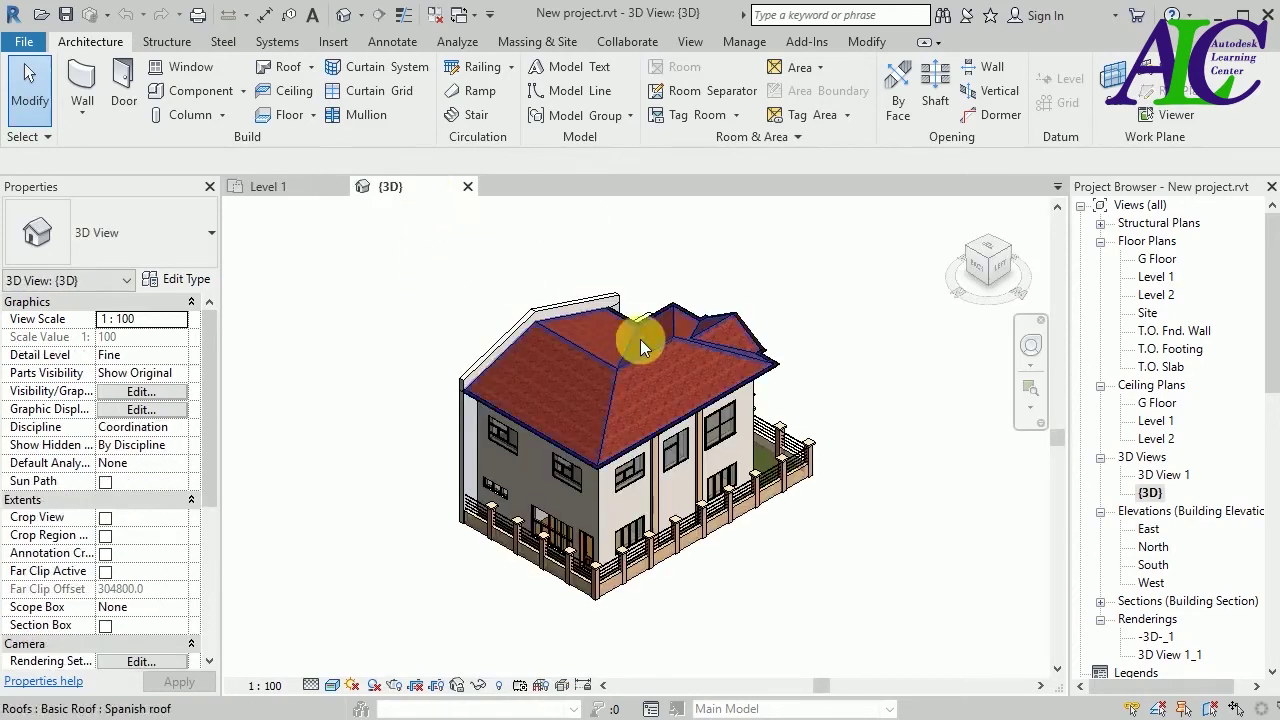
- Open Revit's DWG Export dialog and move it aside
click(38, 45)
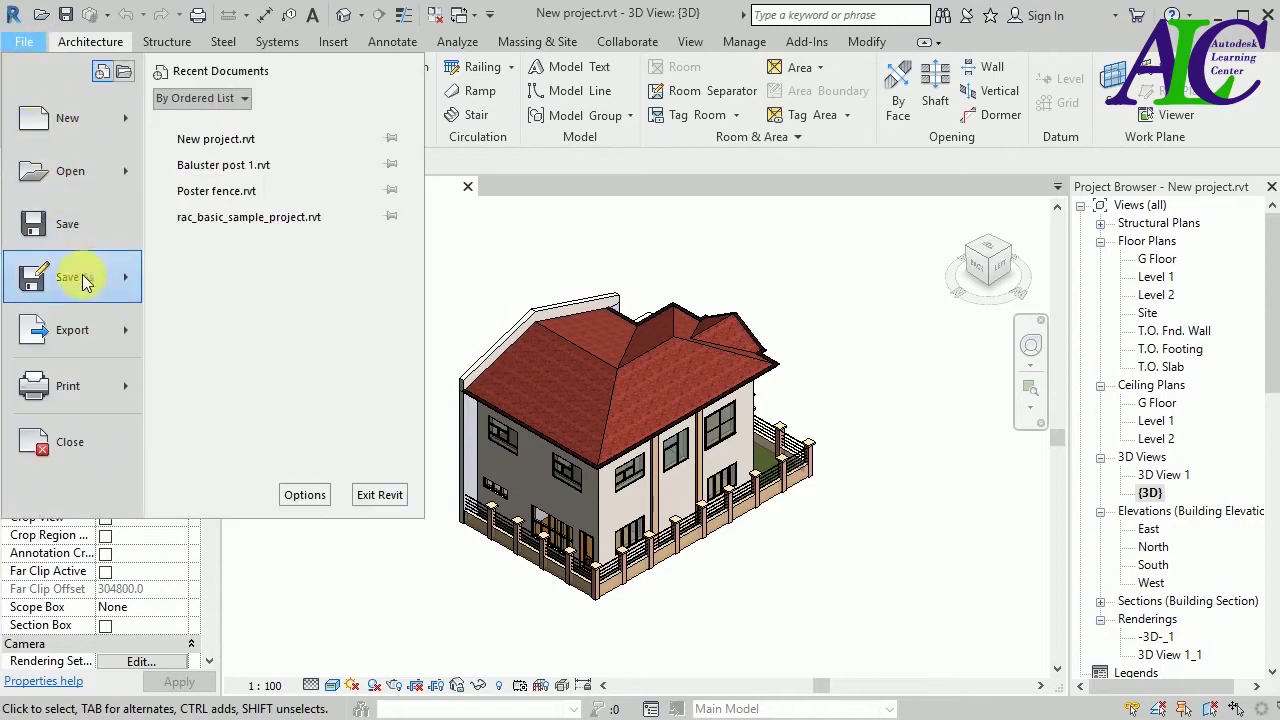
click(130, 335)
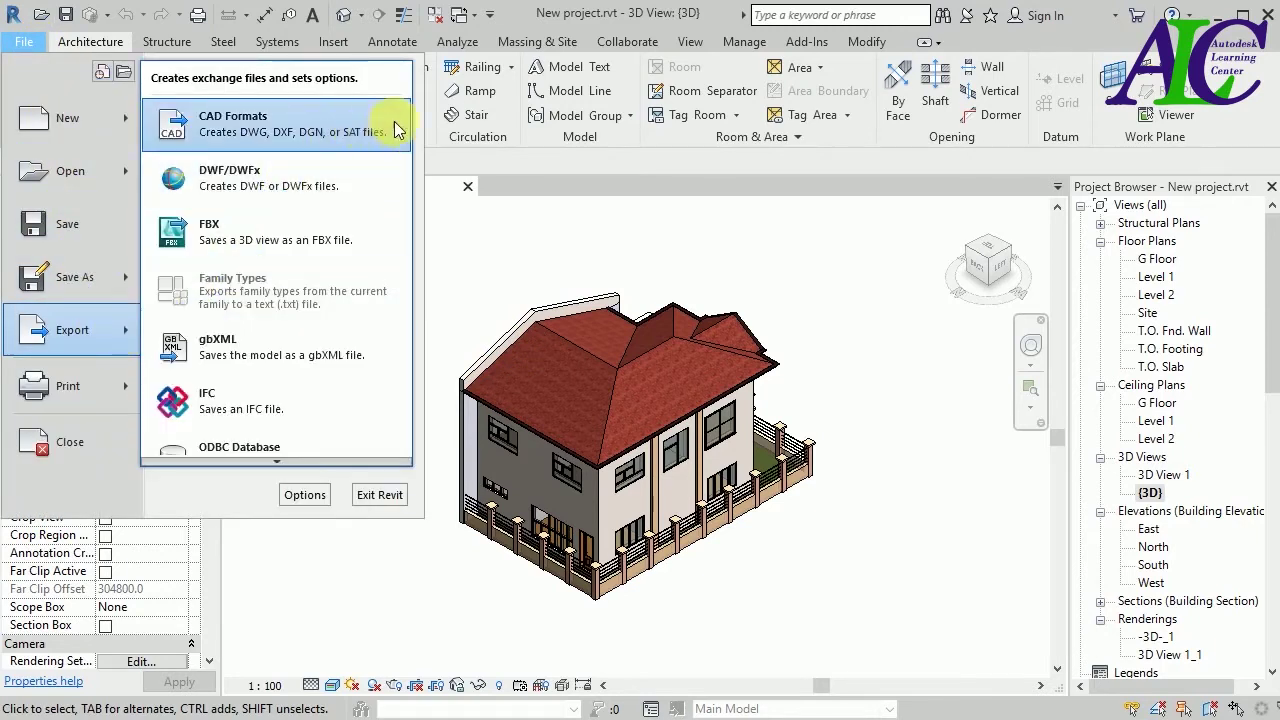
mouse_move(398, 130)
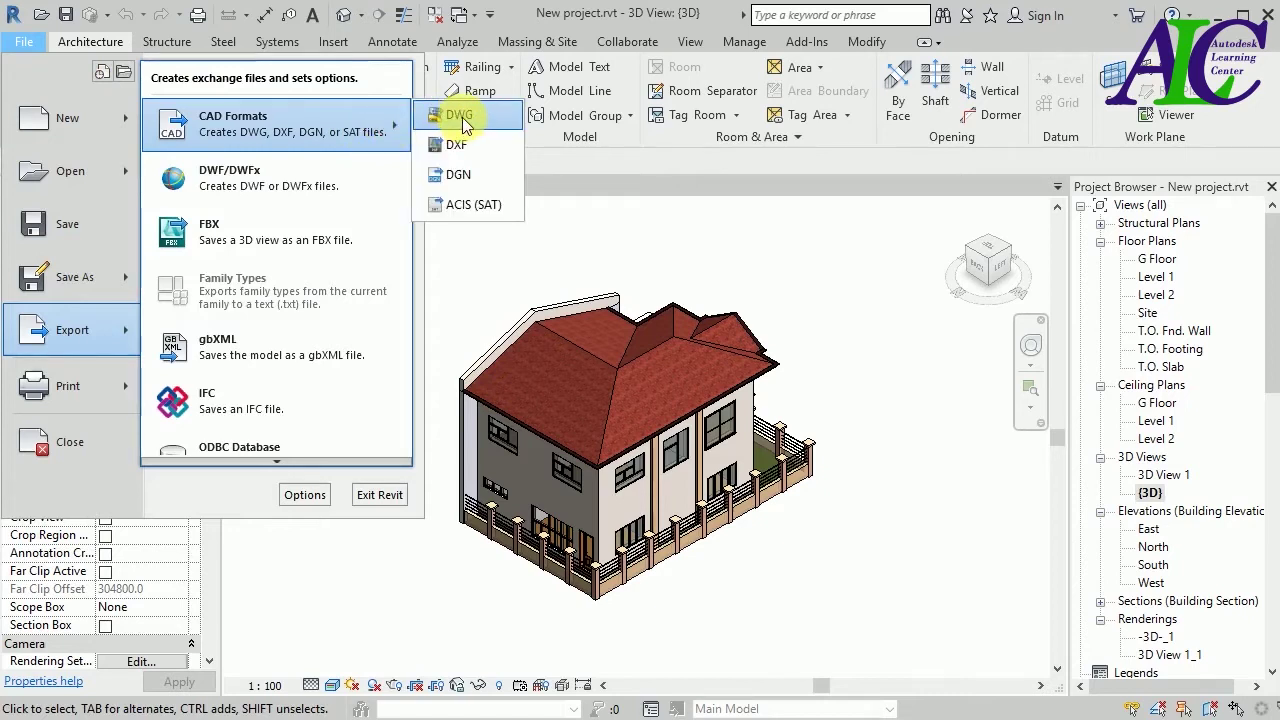
click(460, 117)
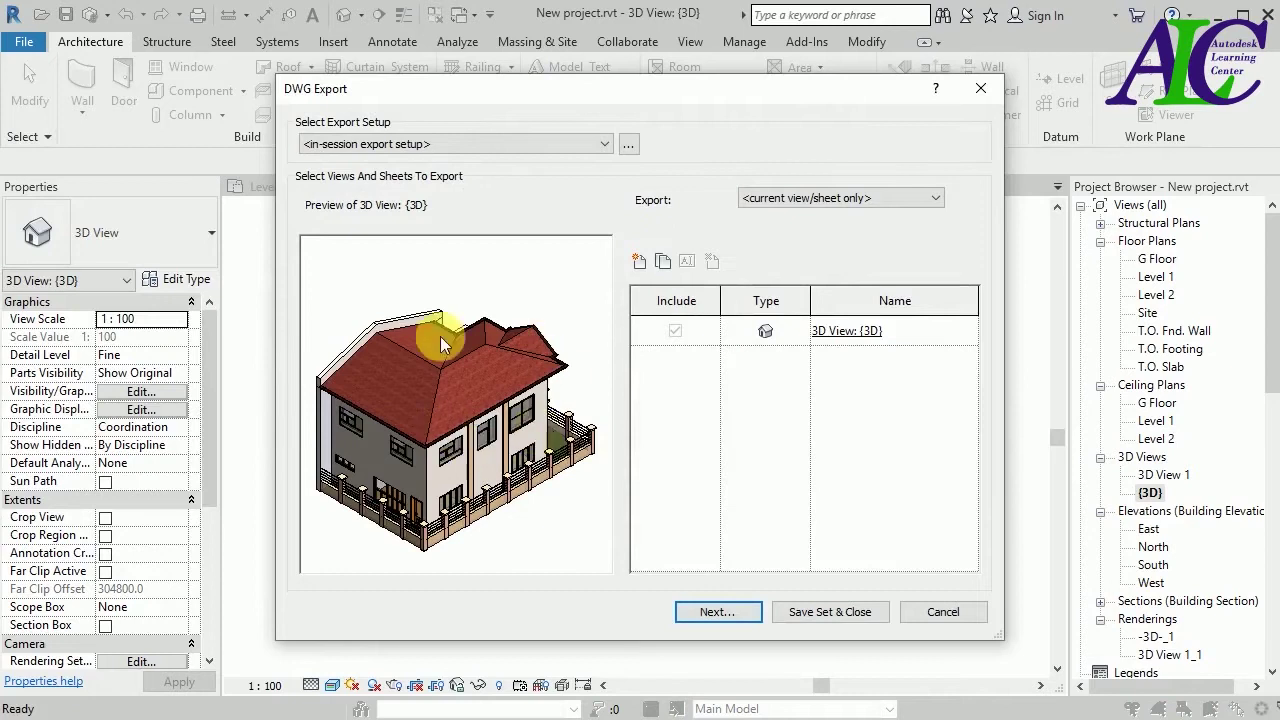
drag(565, 93, 696, 78)
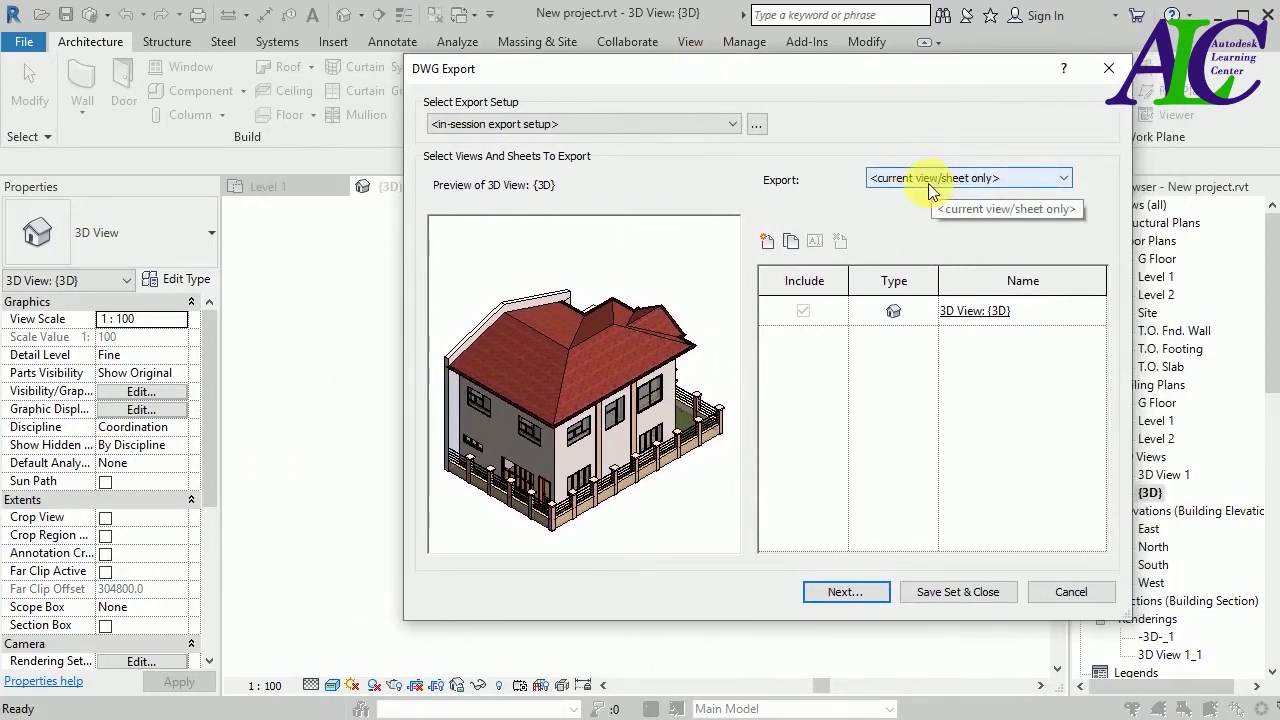
drag(771, 71, 883, 64)
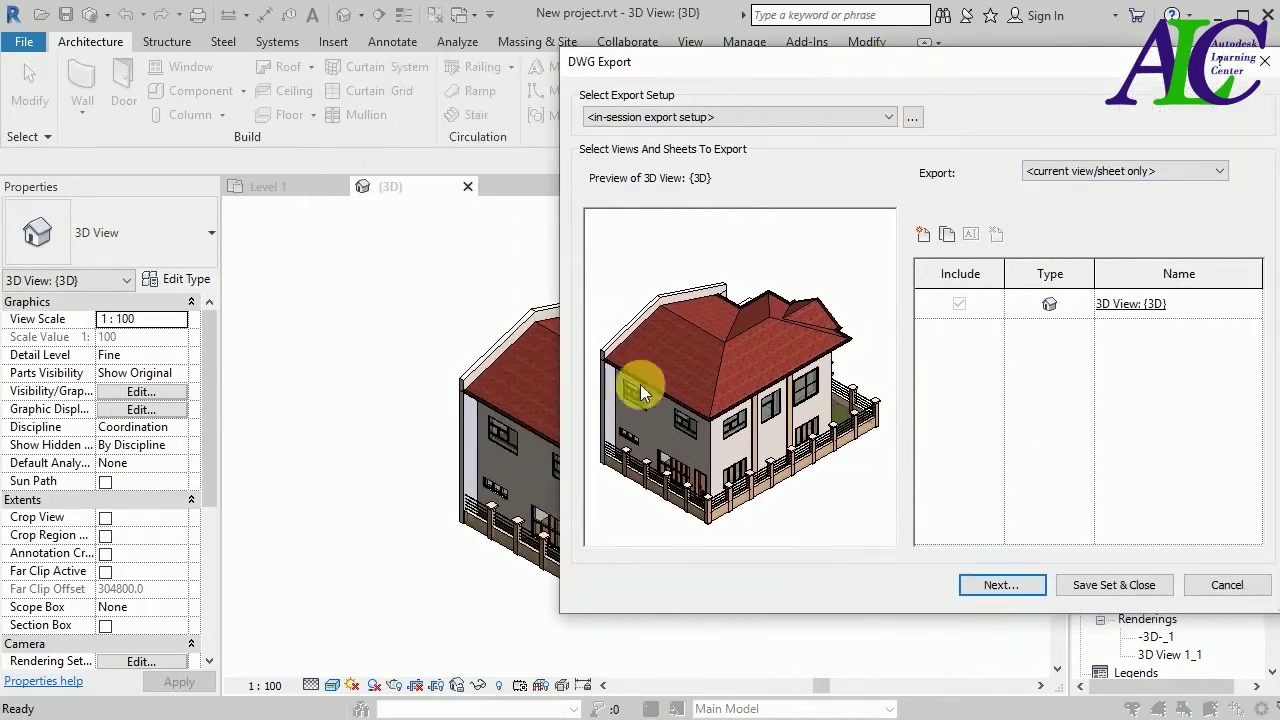
- Set Export to <in-session view/sheet set> and list All views and sheets in the Model
click(1214, 172)
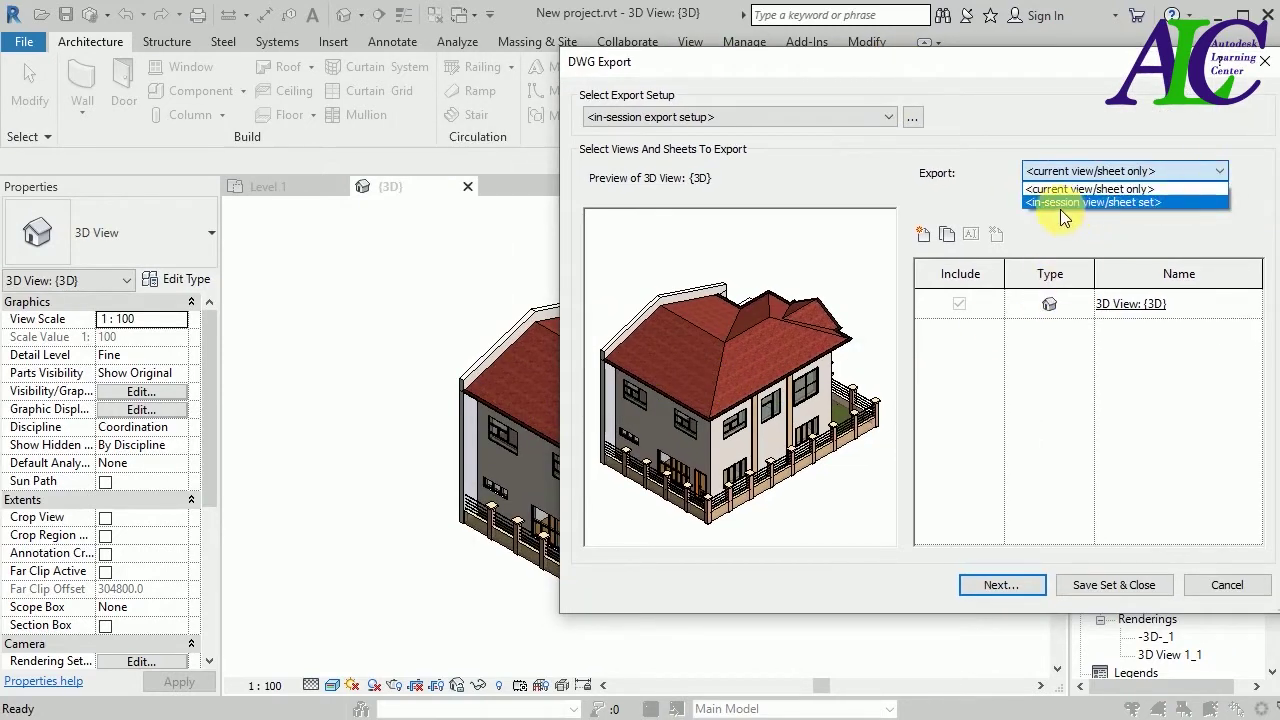
click(1148, 204)
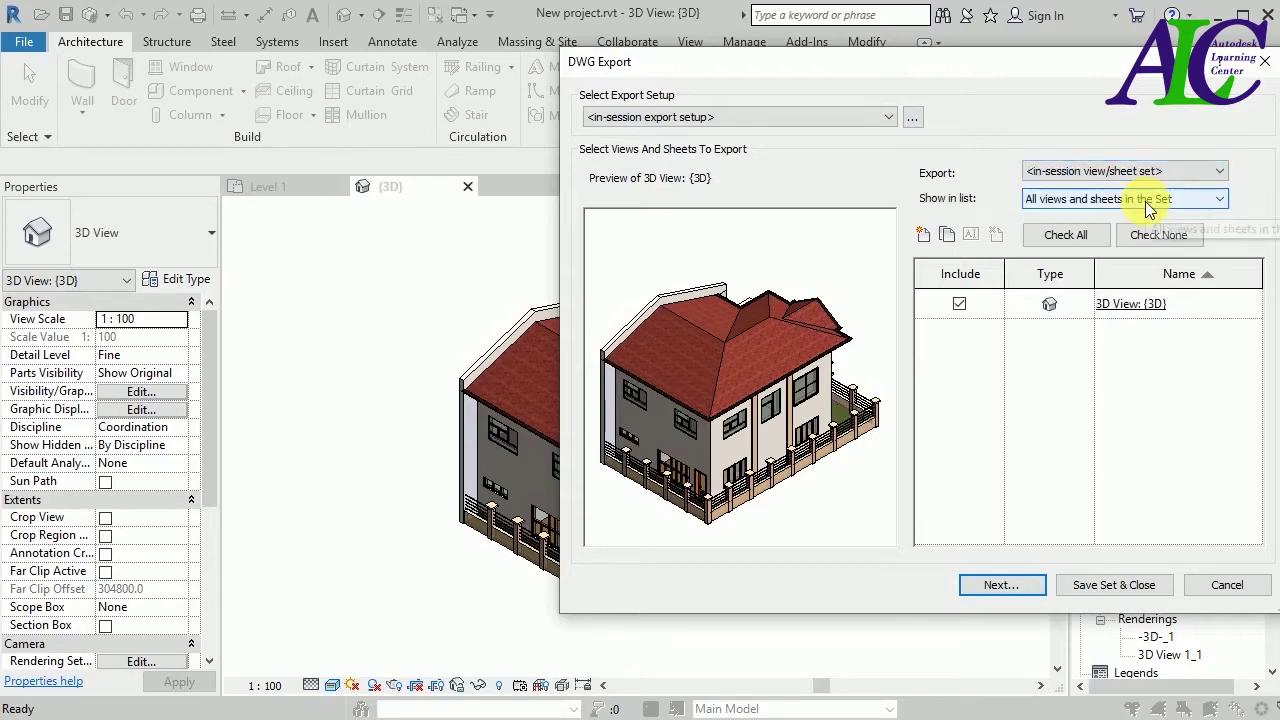
click(1217, 198)
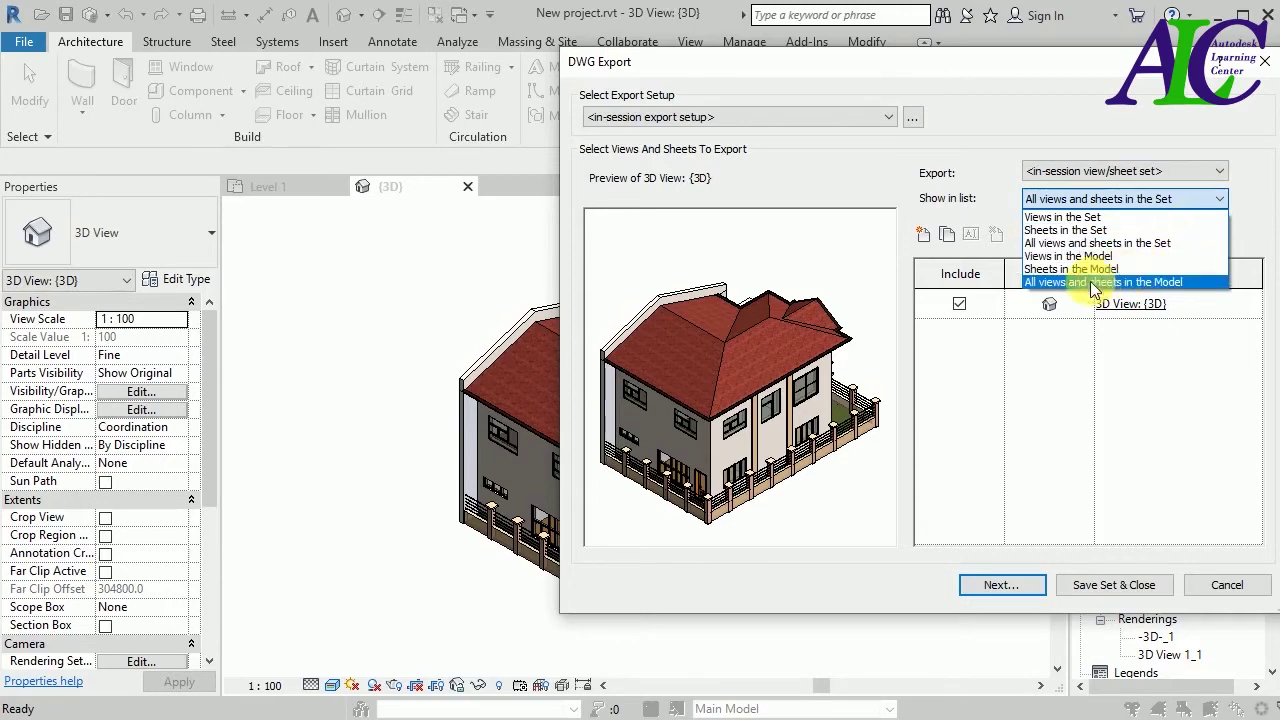
click(1155, 283)
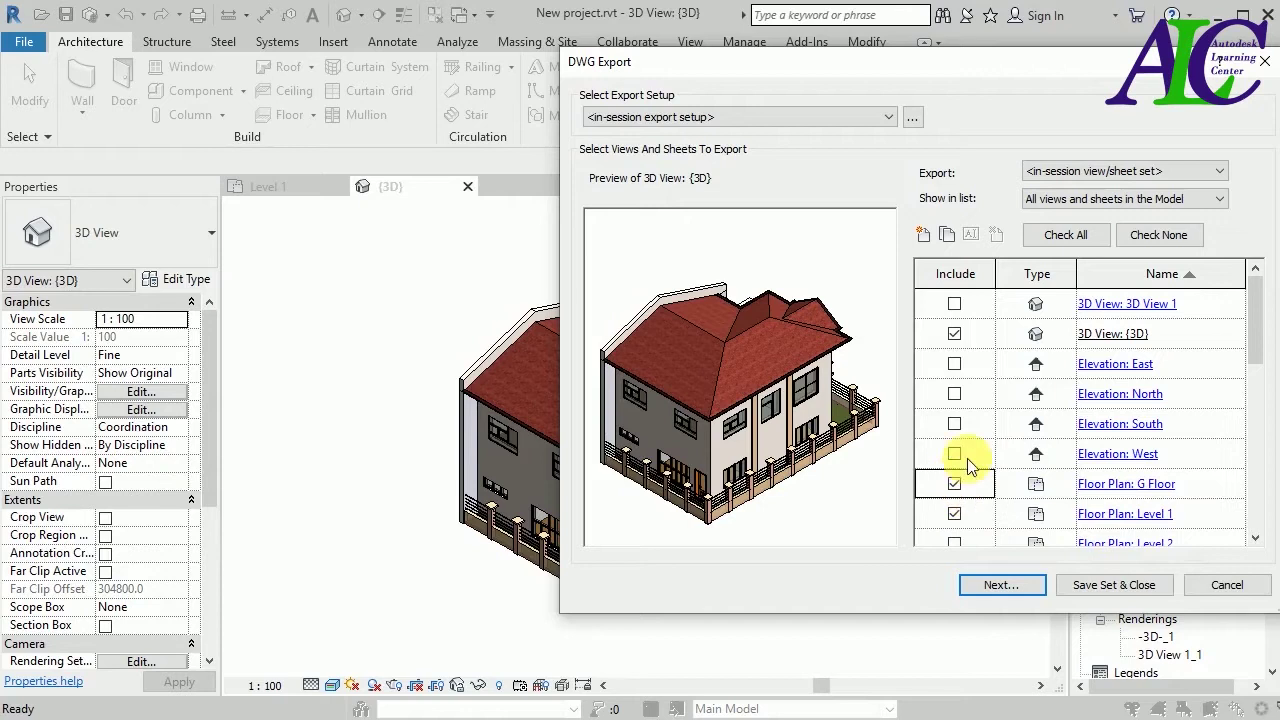
- Add the G Floor, Level 1 and Level 2 floor plans to the export set and proceed
scroll(967, 458, down, 1)
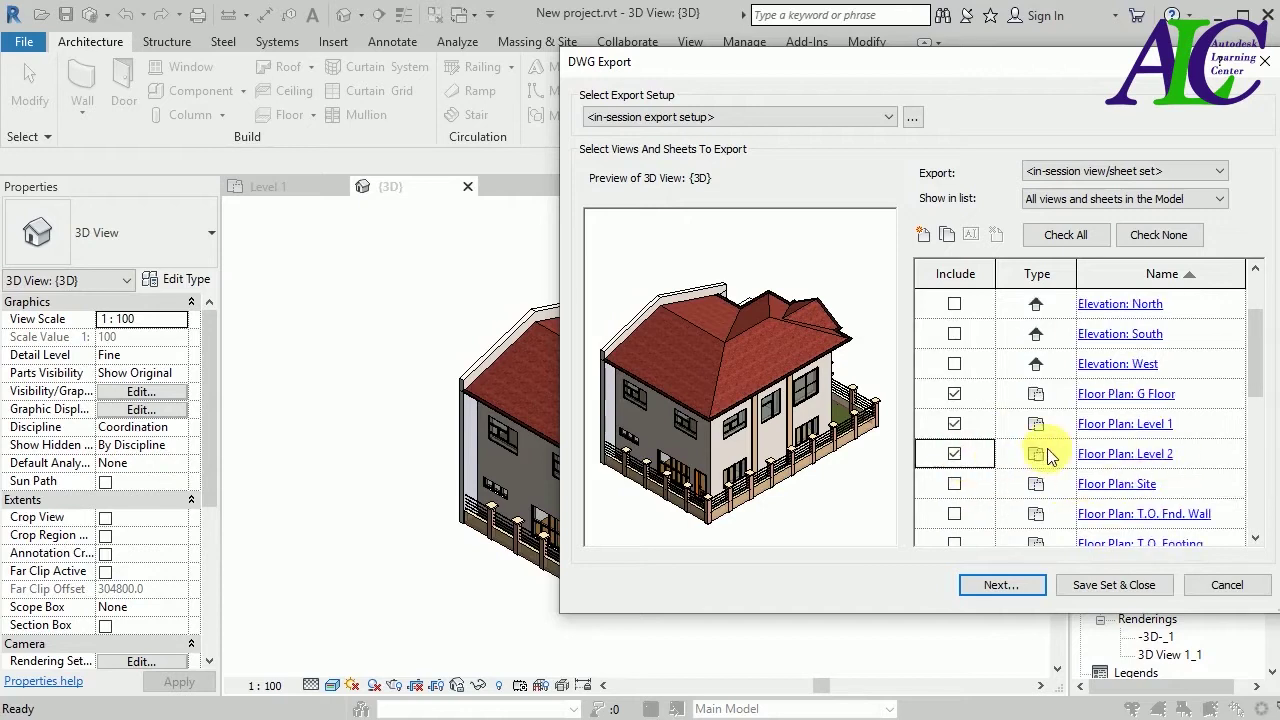
scroll(1068, 414, down, 1)
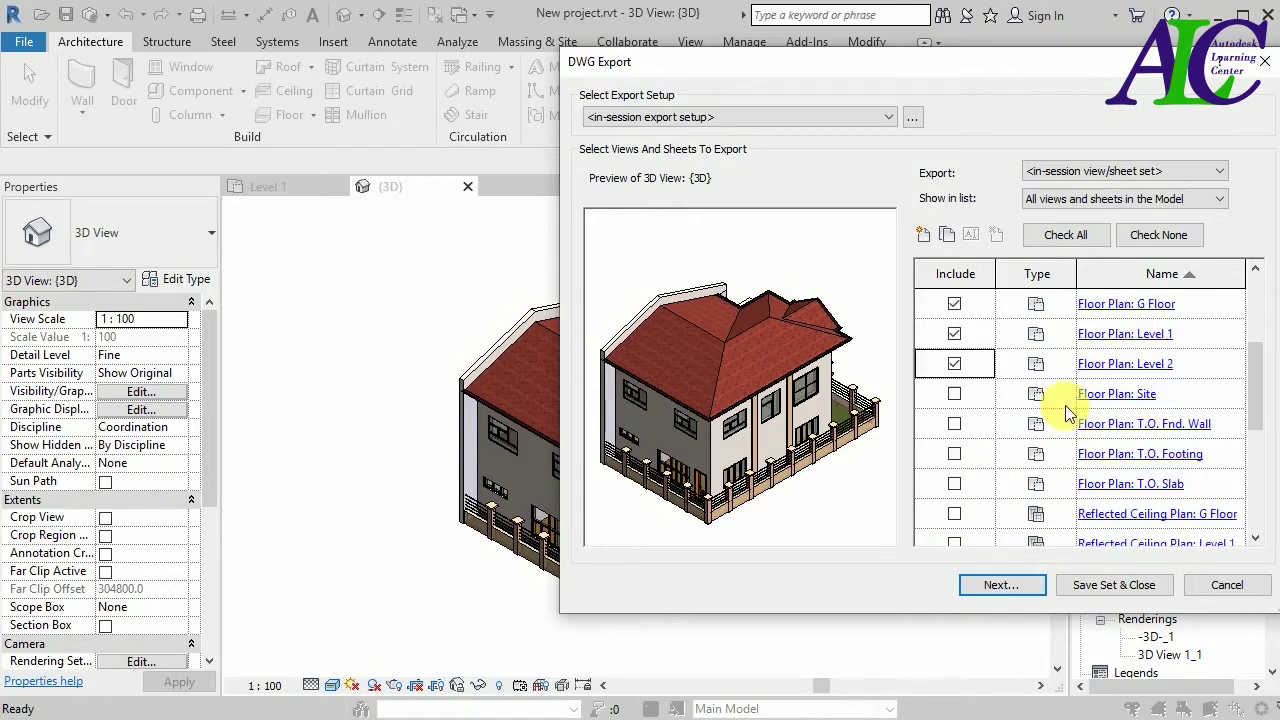
scroll(1110, 445, down, 2)
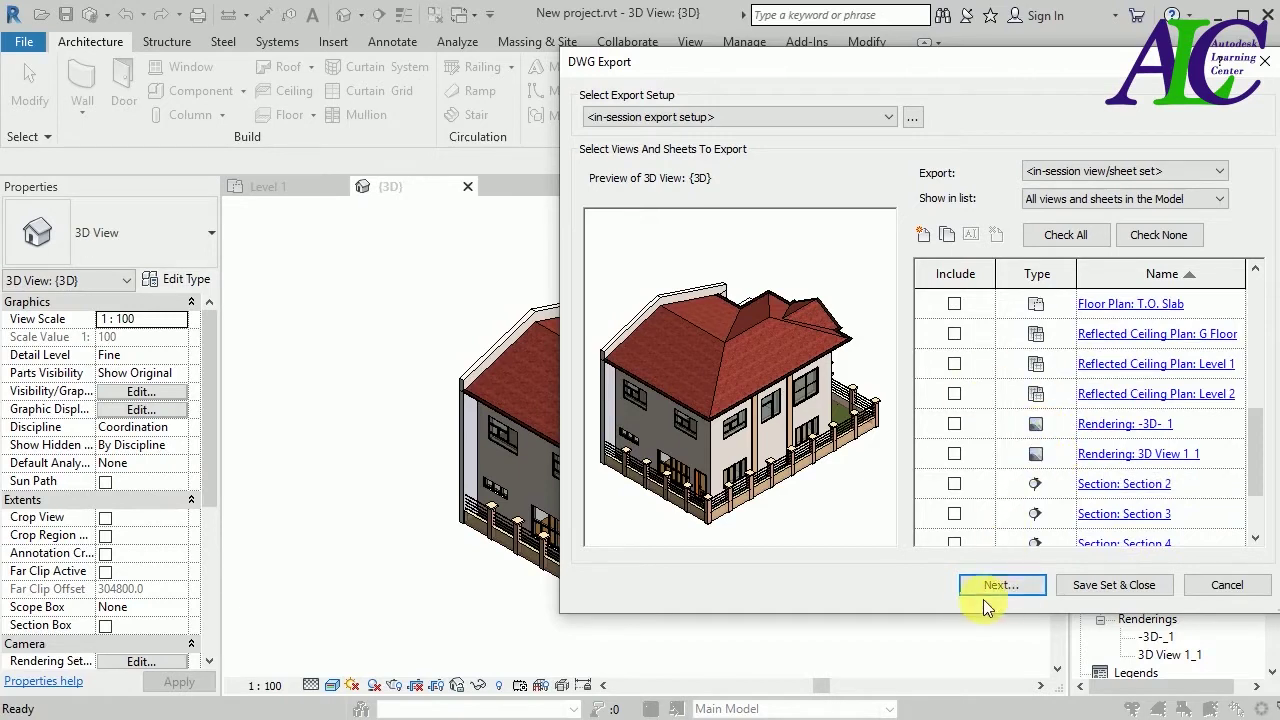
click(1017, 586)
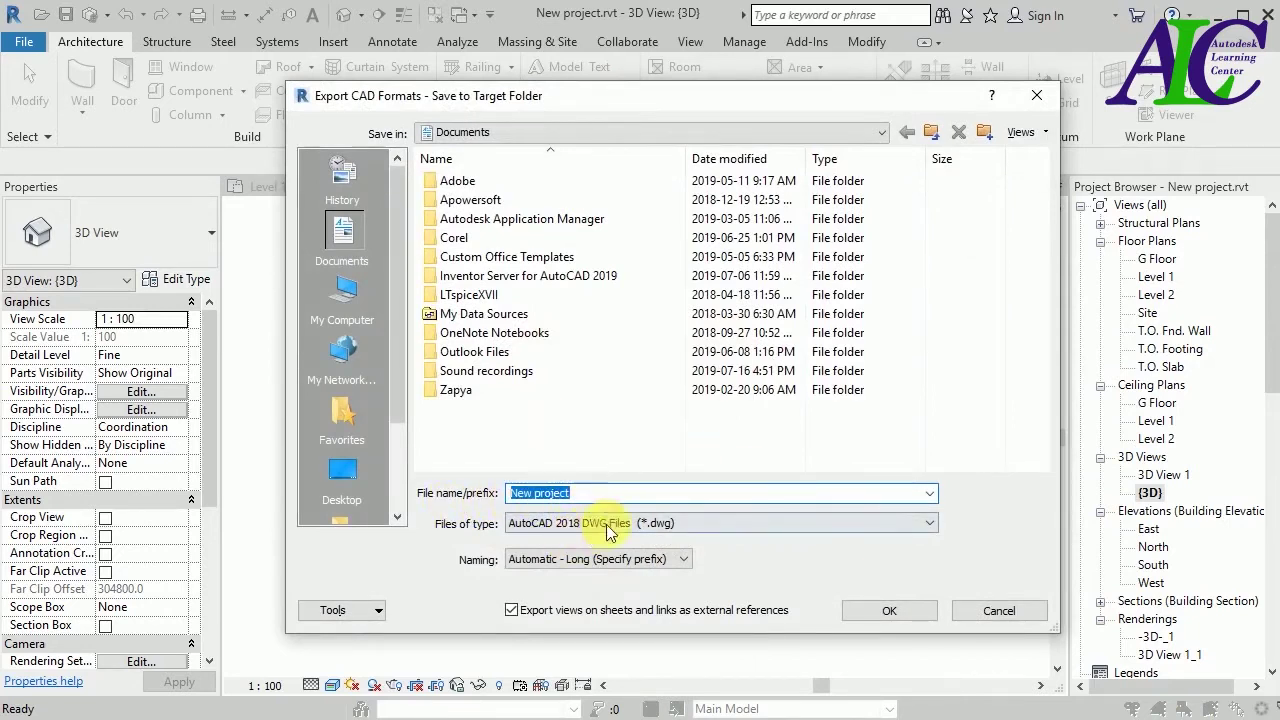
- Export the views as AutoCAD 2018 DWG files to the Desktop with prefix 'New project'
click(770, 521)
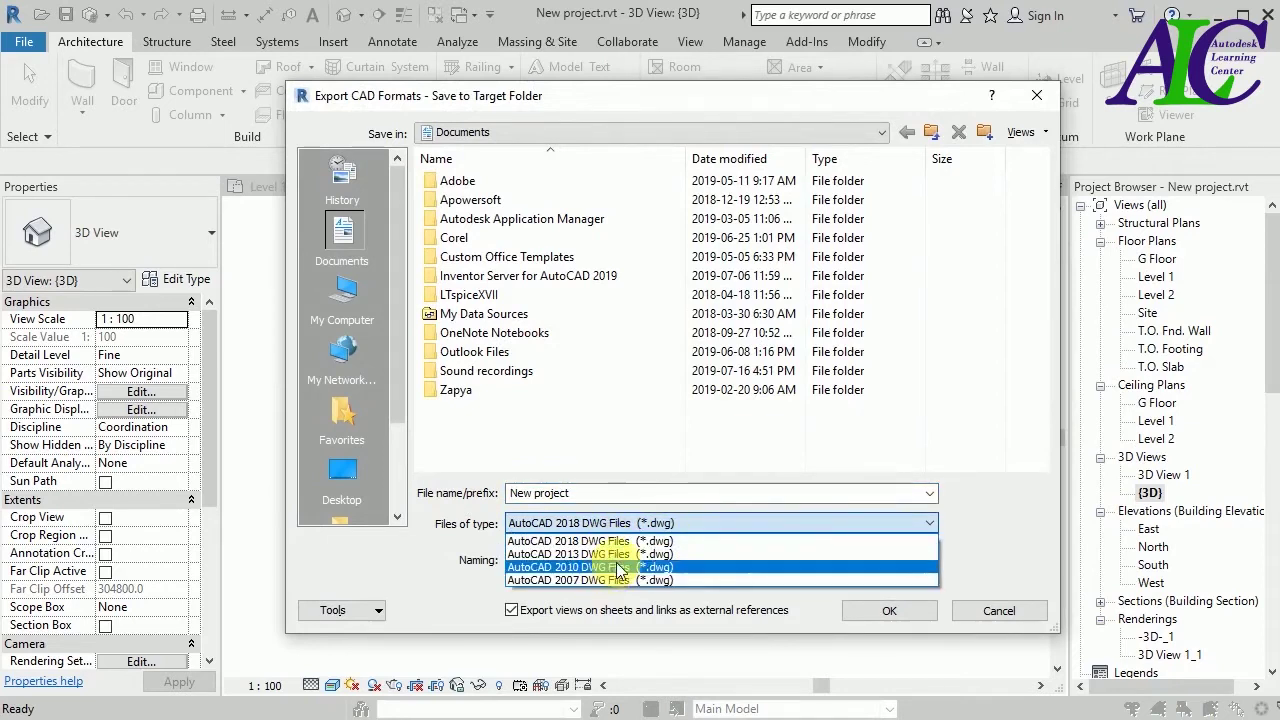
click(704, 520)
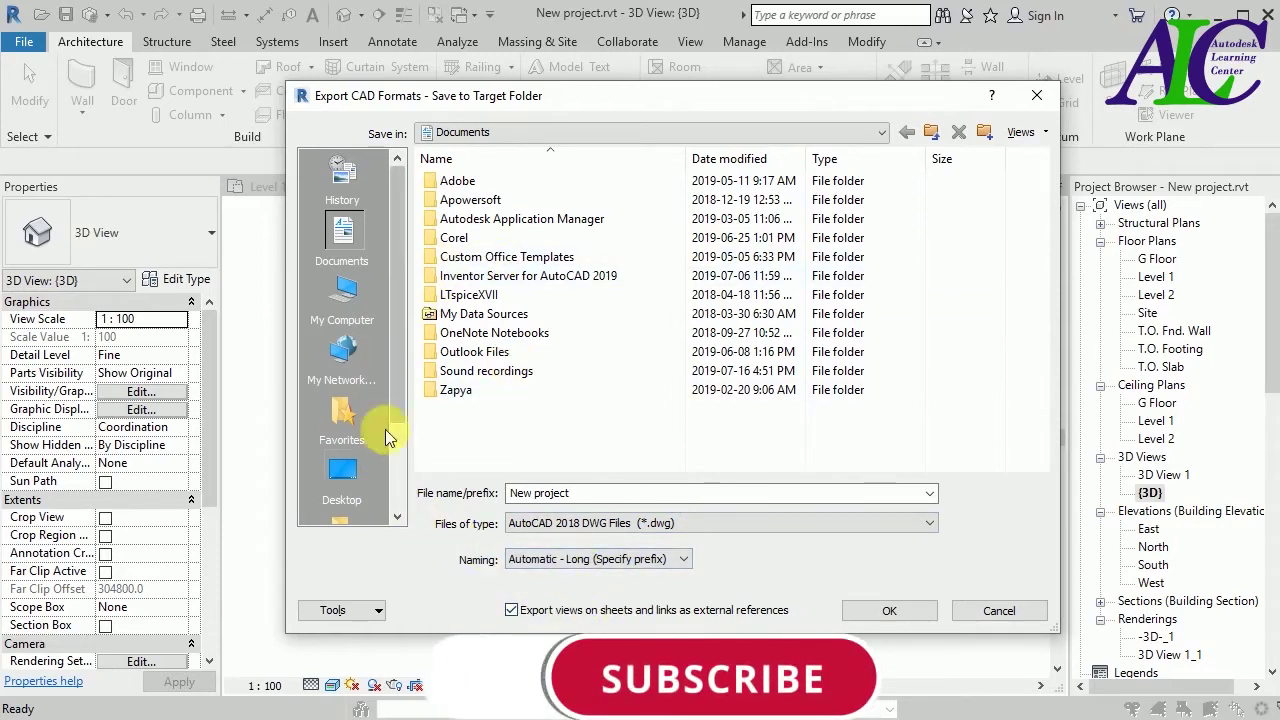
click(342, 472)
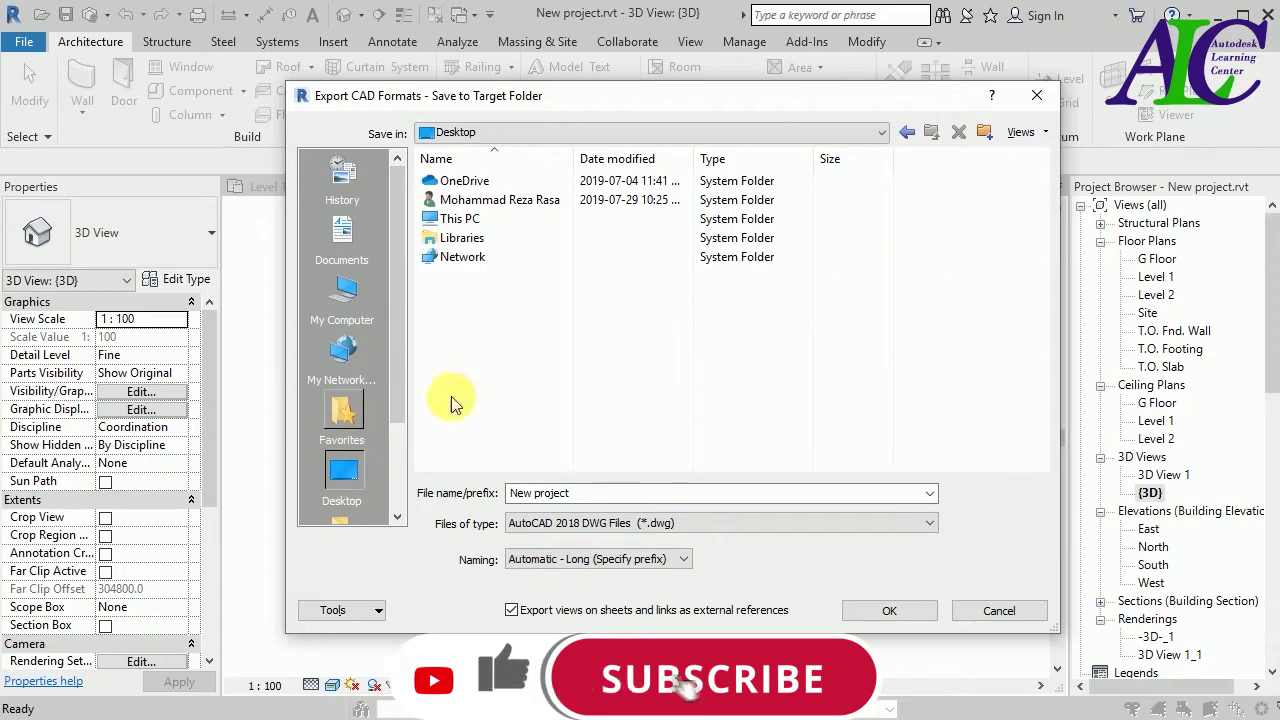
click(893, 600)
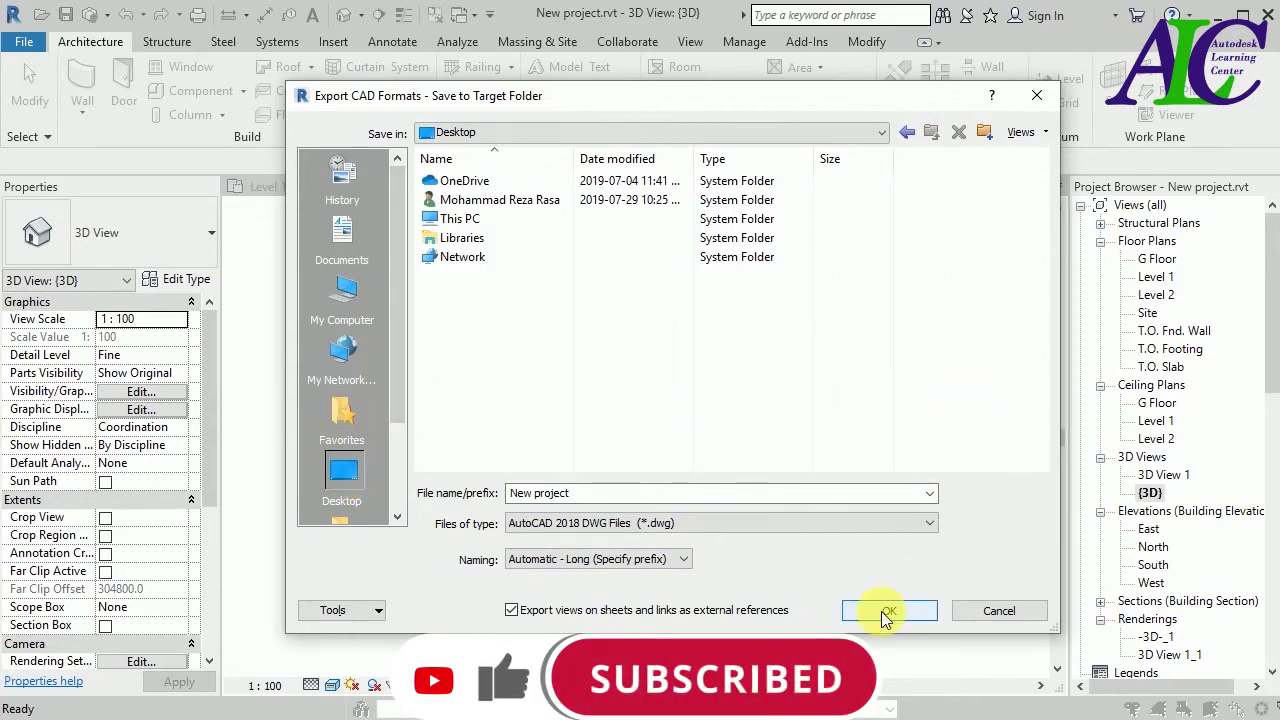
click(881, 611)
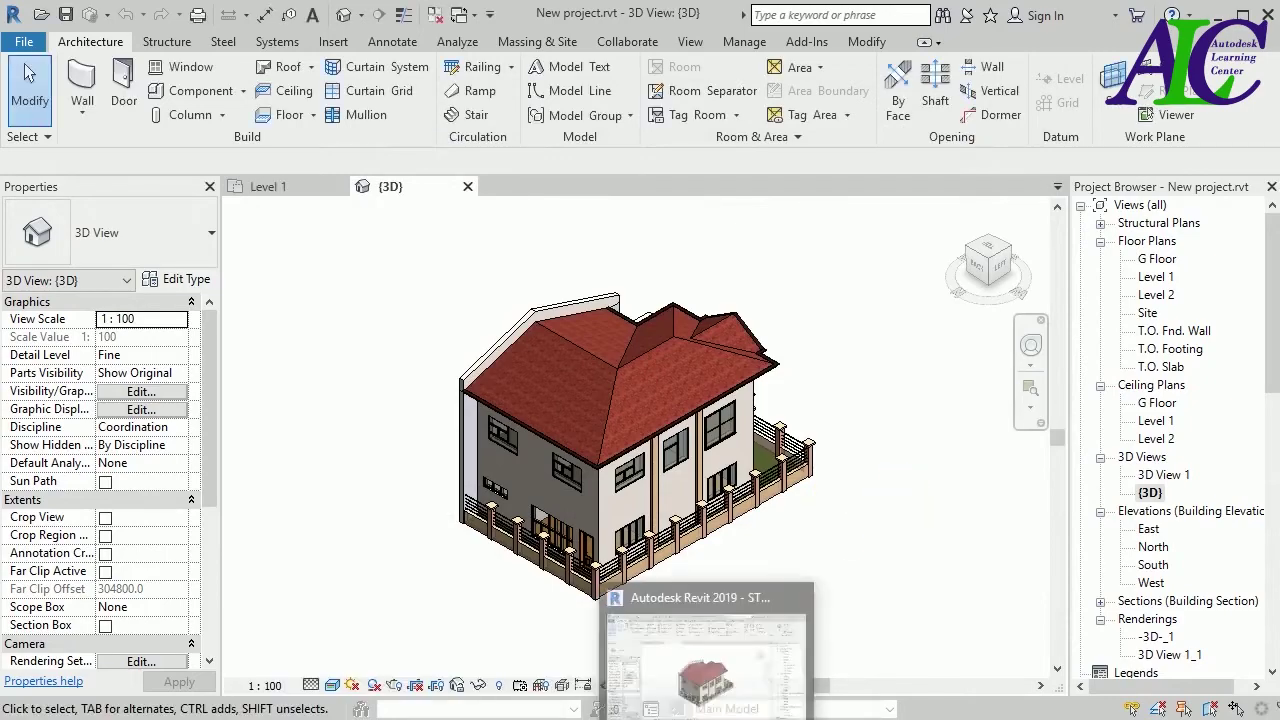
- Minimize Revit, refresh the desktop to show the DWG files, and switch to AutoCAD 2019
click(706, 719)
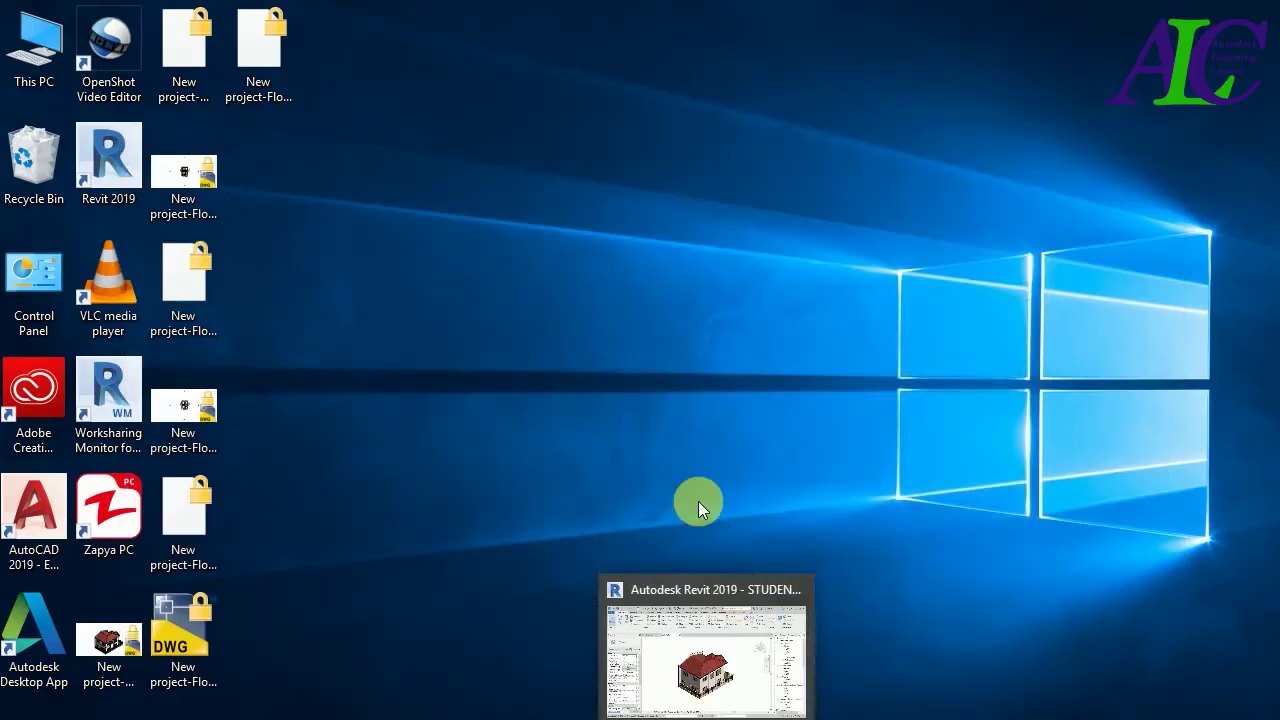
right_click(445, 523)
click(486, 323)
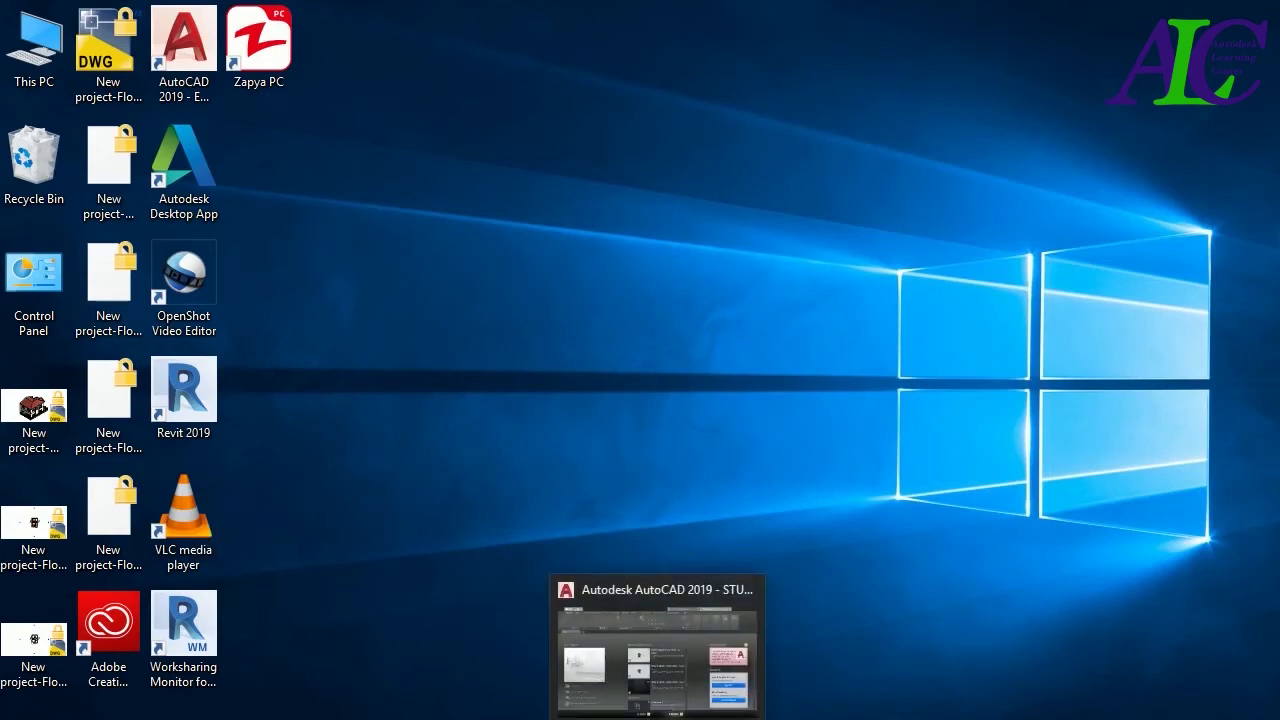
click(657, 655)
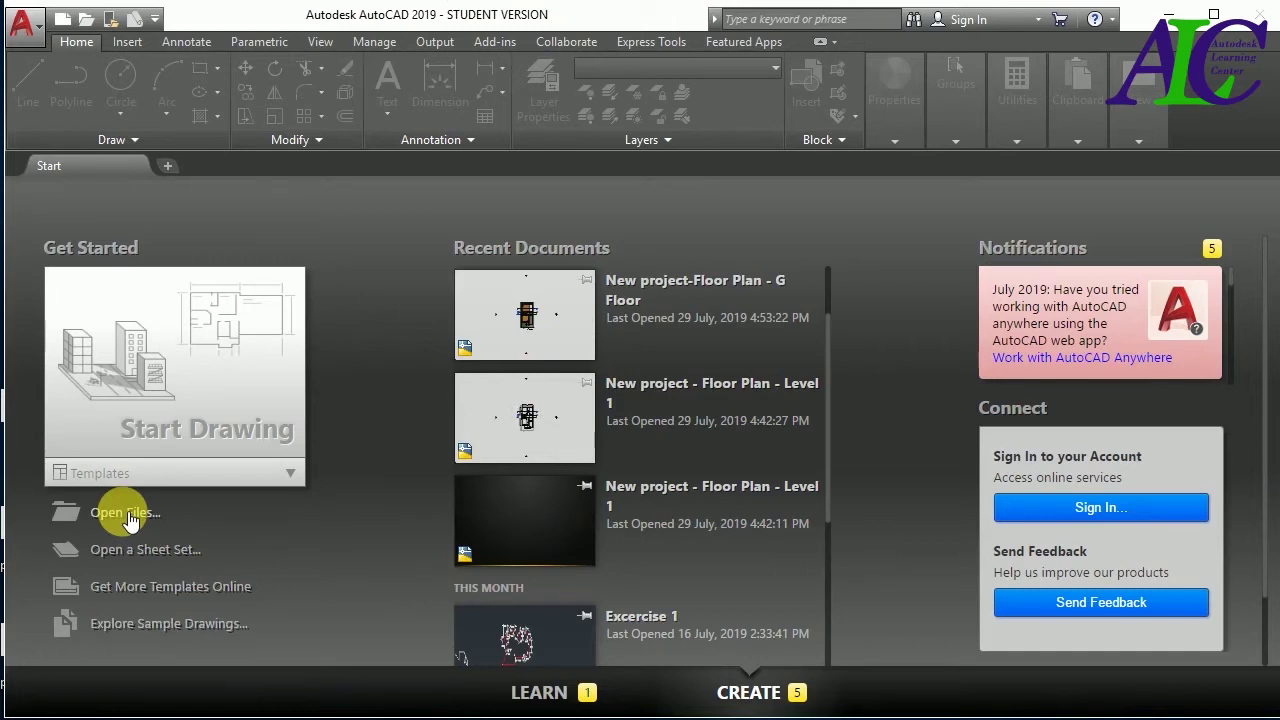
- Open 'New project-Floor Plan - Level 1.dwg' from the Desktop, accepting the student-version warning
click(124, 512)
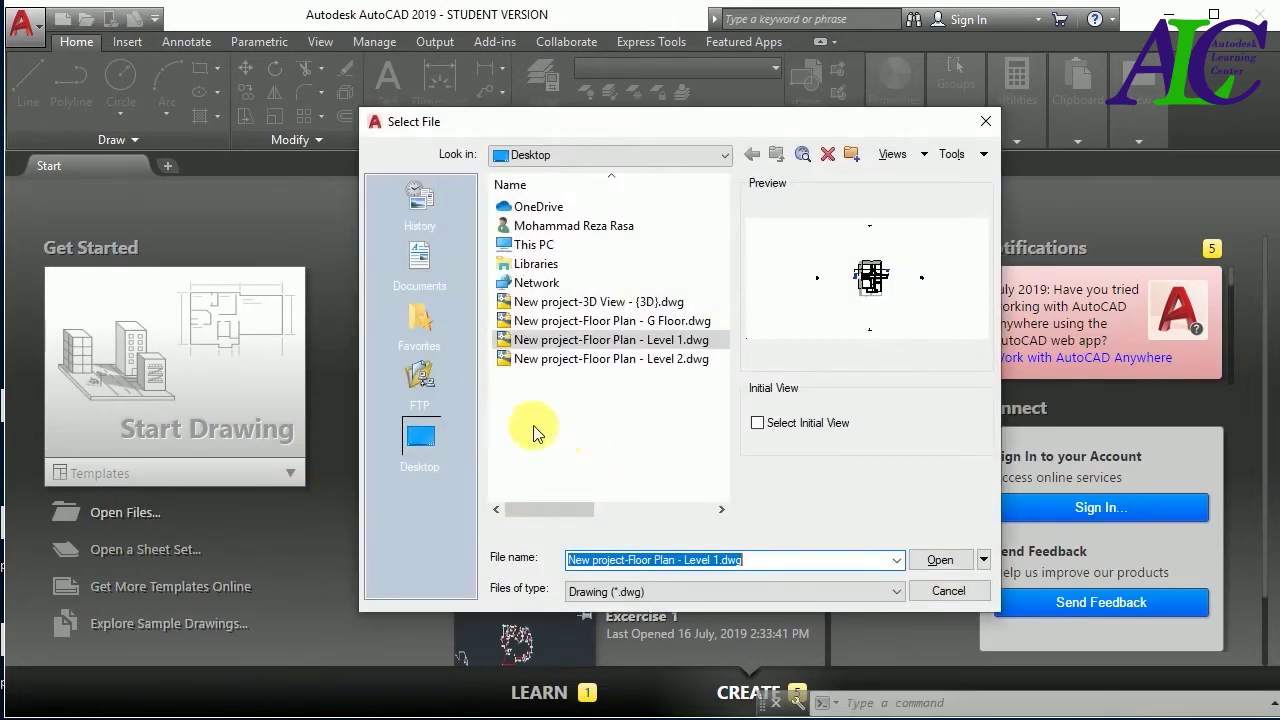
click(430, 440)
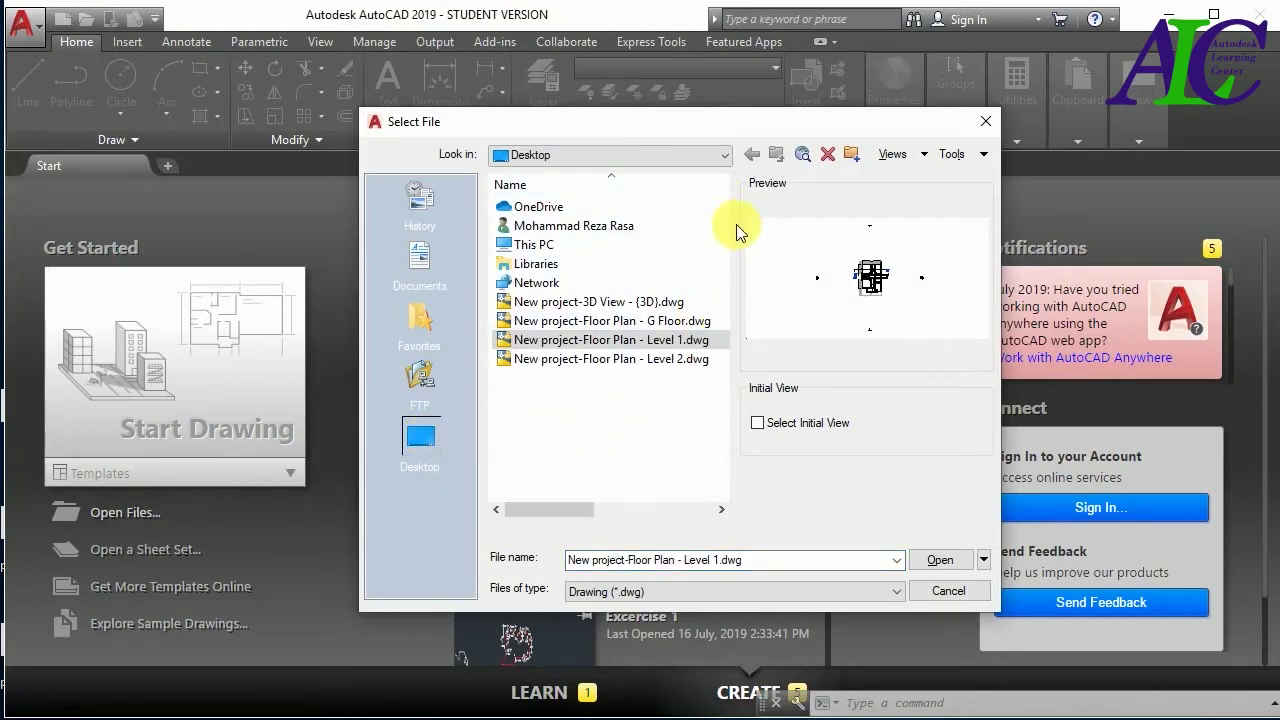
click(624, 360)
click(600, 340)
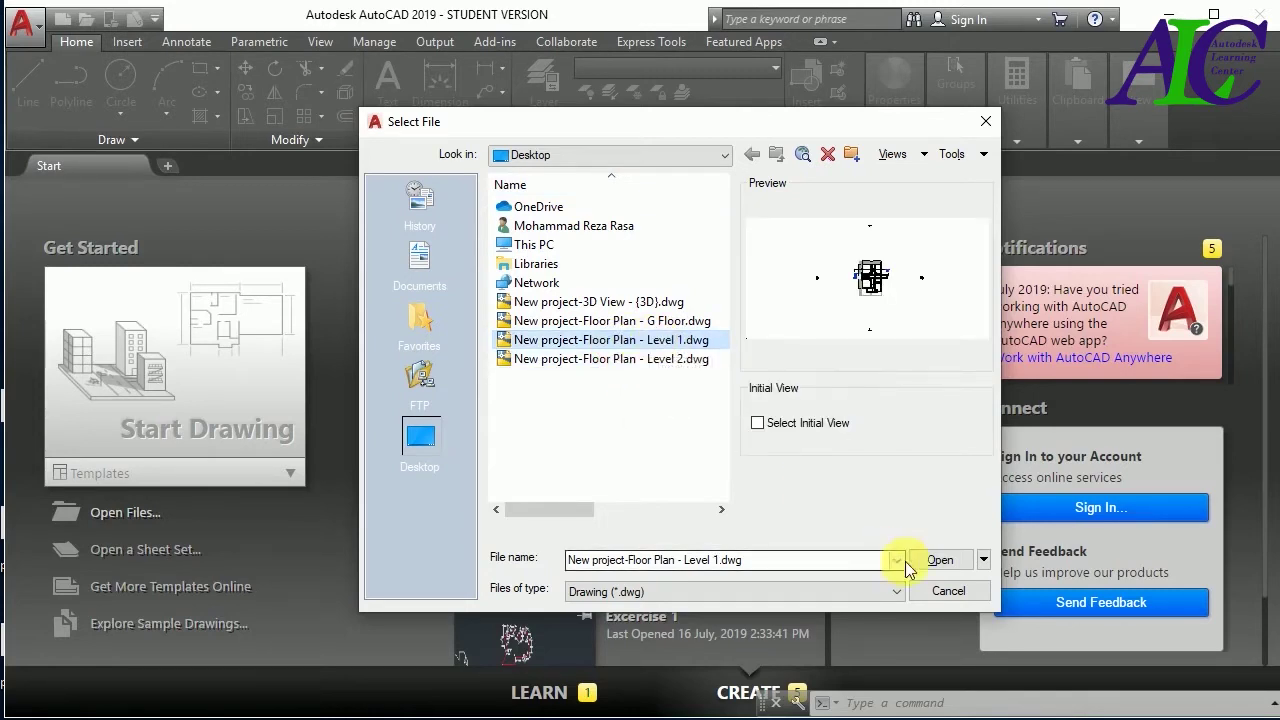
click(934, 562)
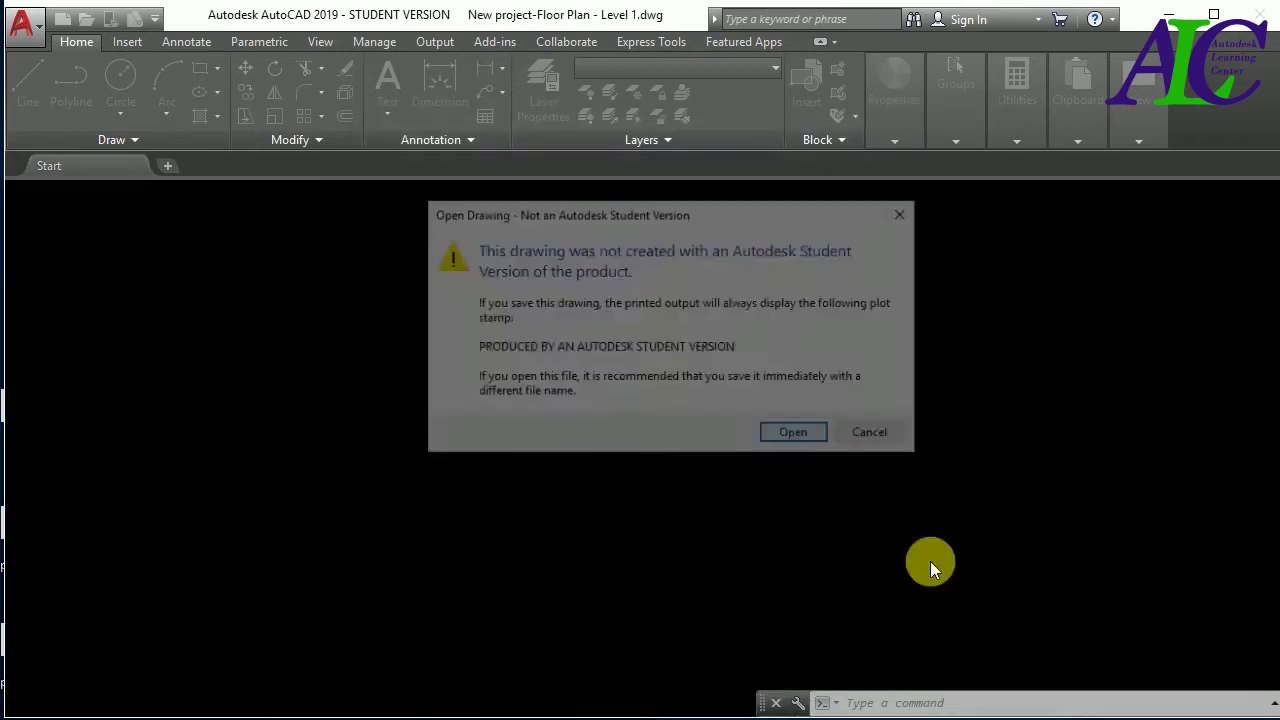
click(808, 438)
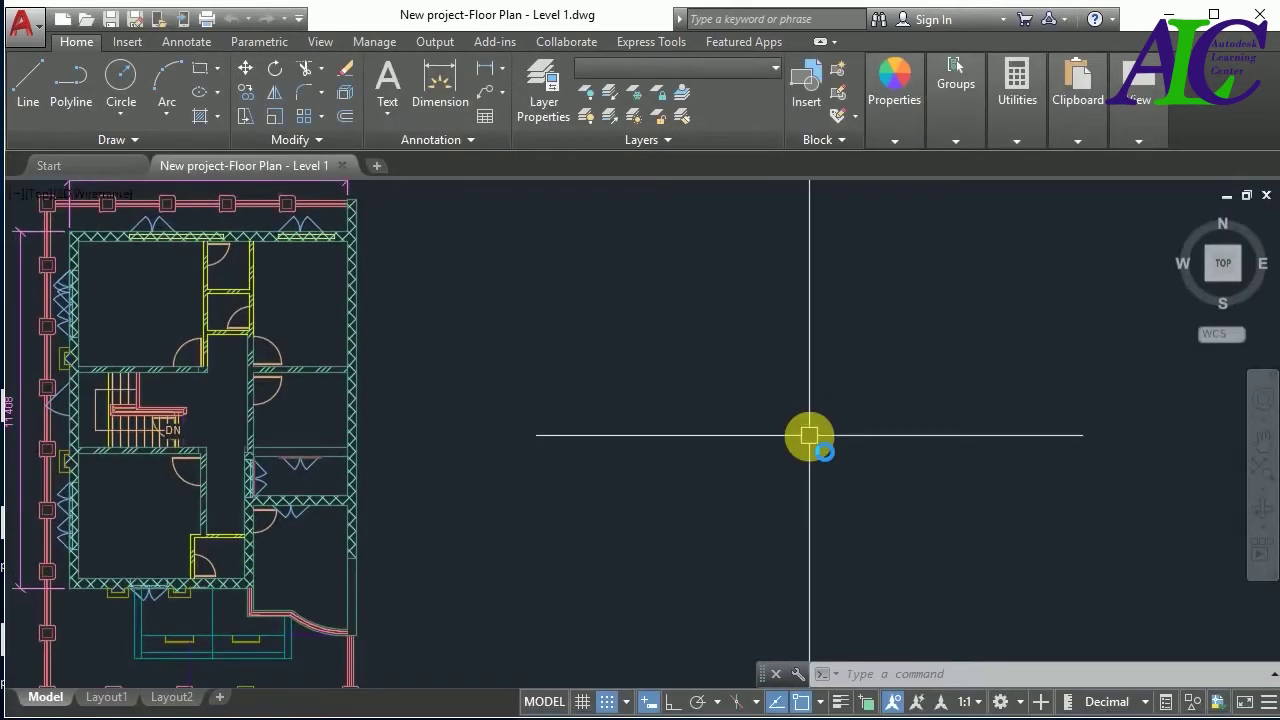
- Zoom in and out over the Level 1 floor plan, then return to the Start tab
scroll(923, 443, down, 2)
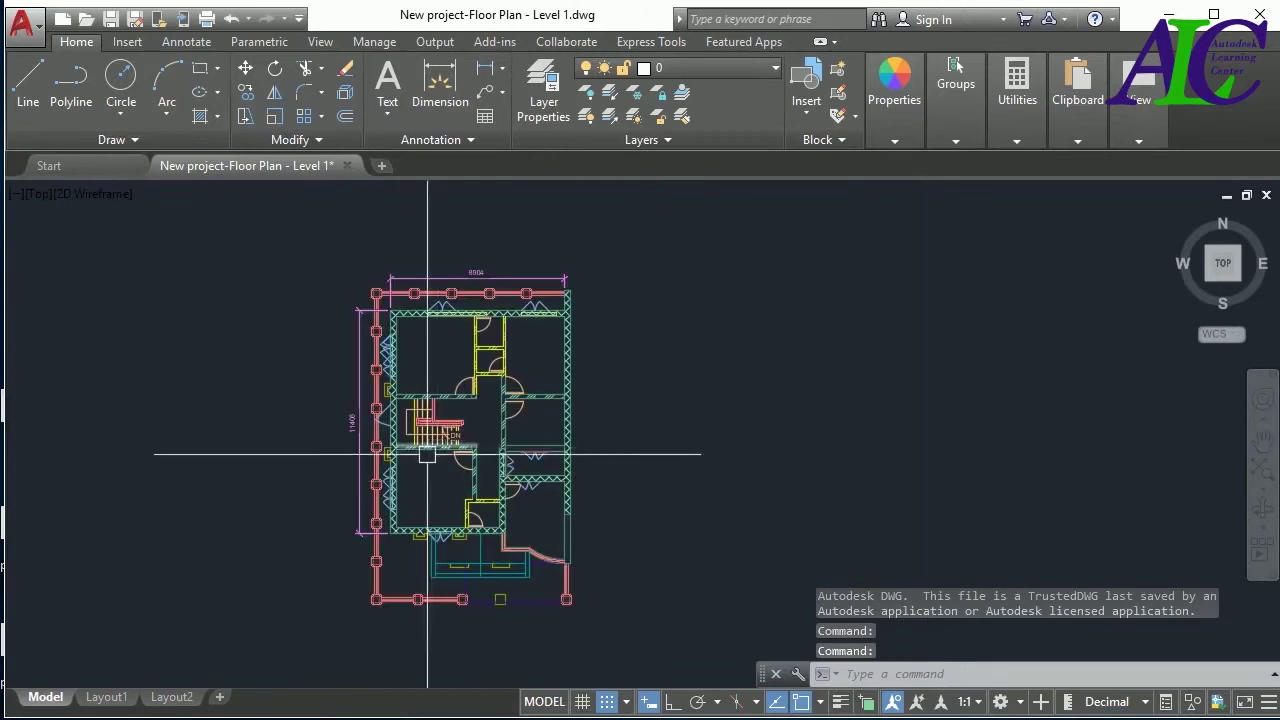
scroll(481, 385, up, 2)
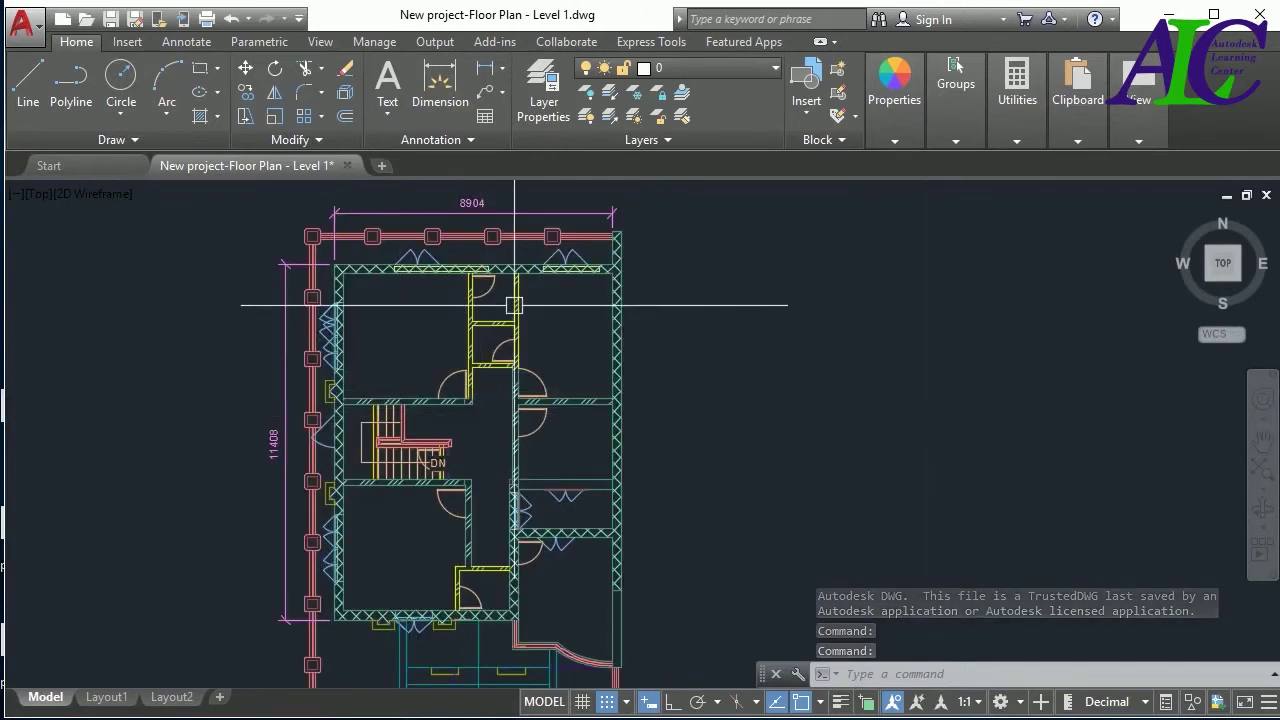
scroll(543, 404, down, 2)
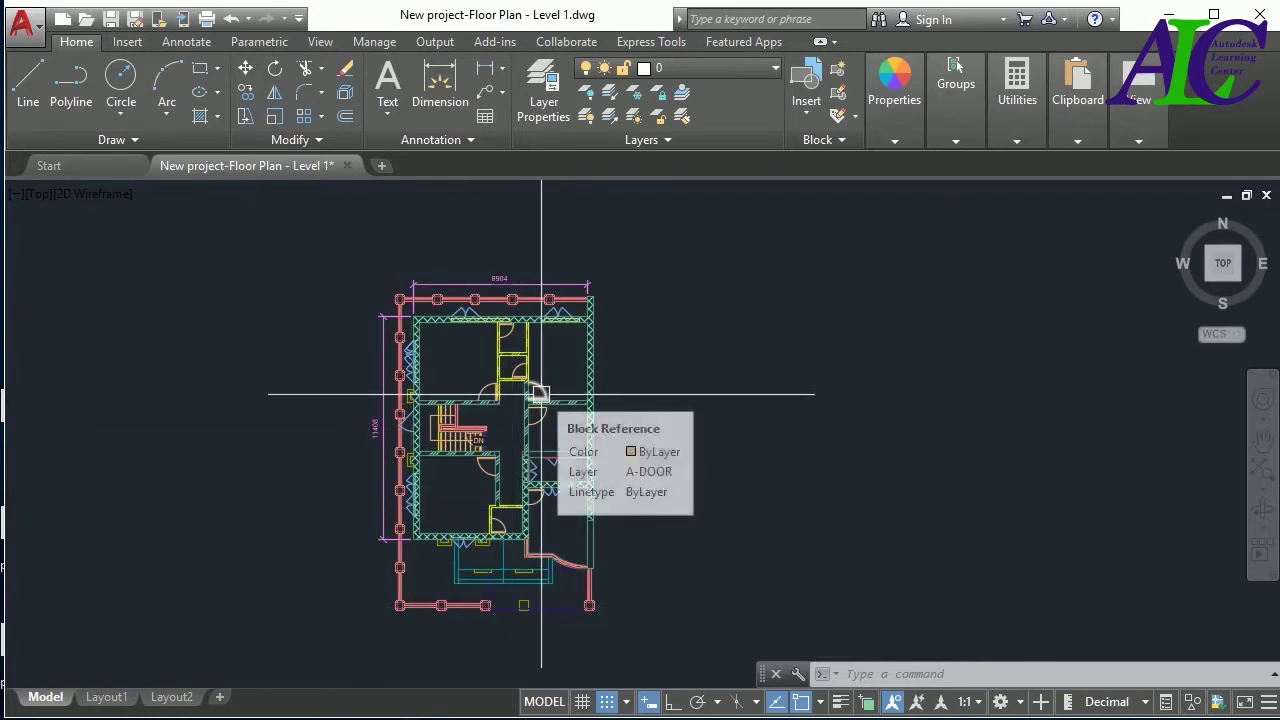
scroll(585, 430, up, 2)
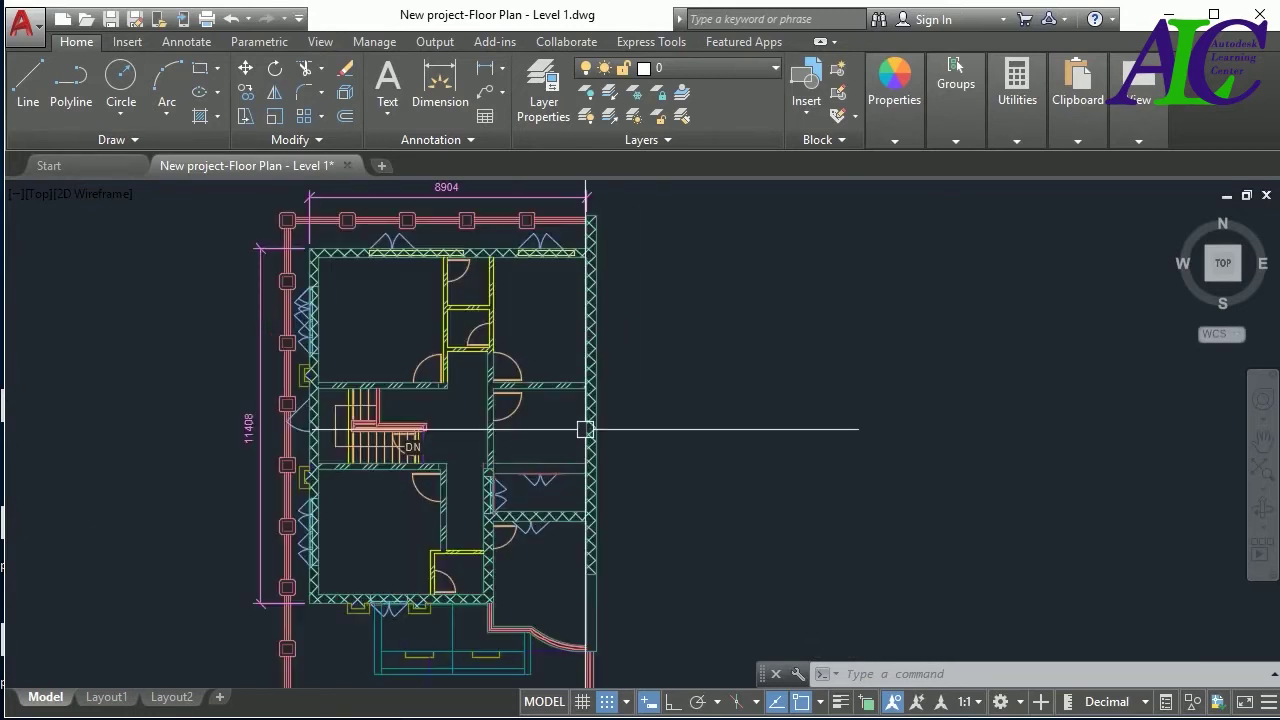
scroll(456, 437, down, 2)
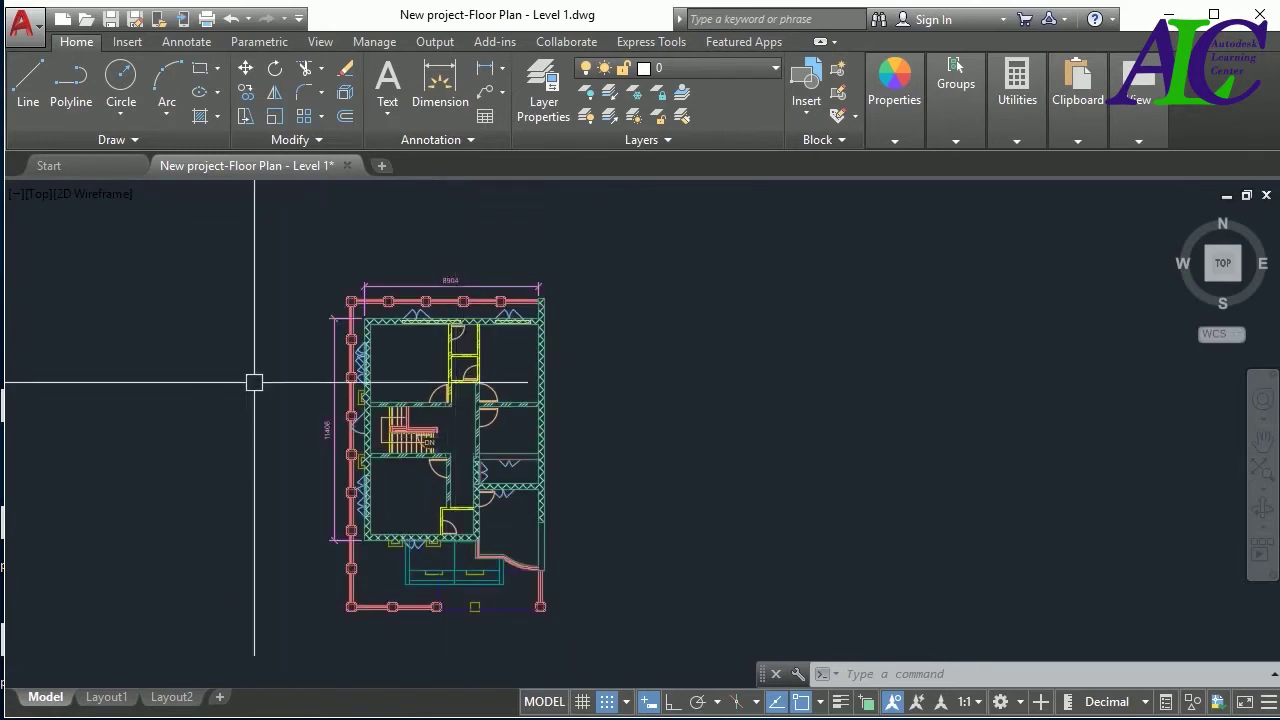
click(133, 170)
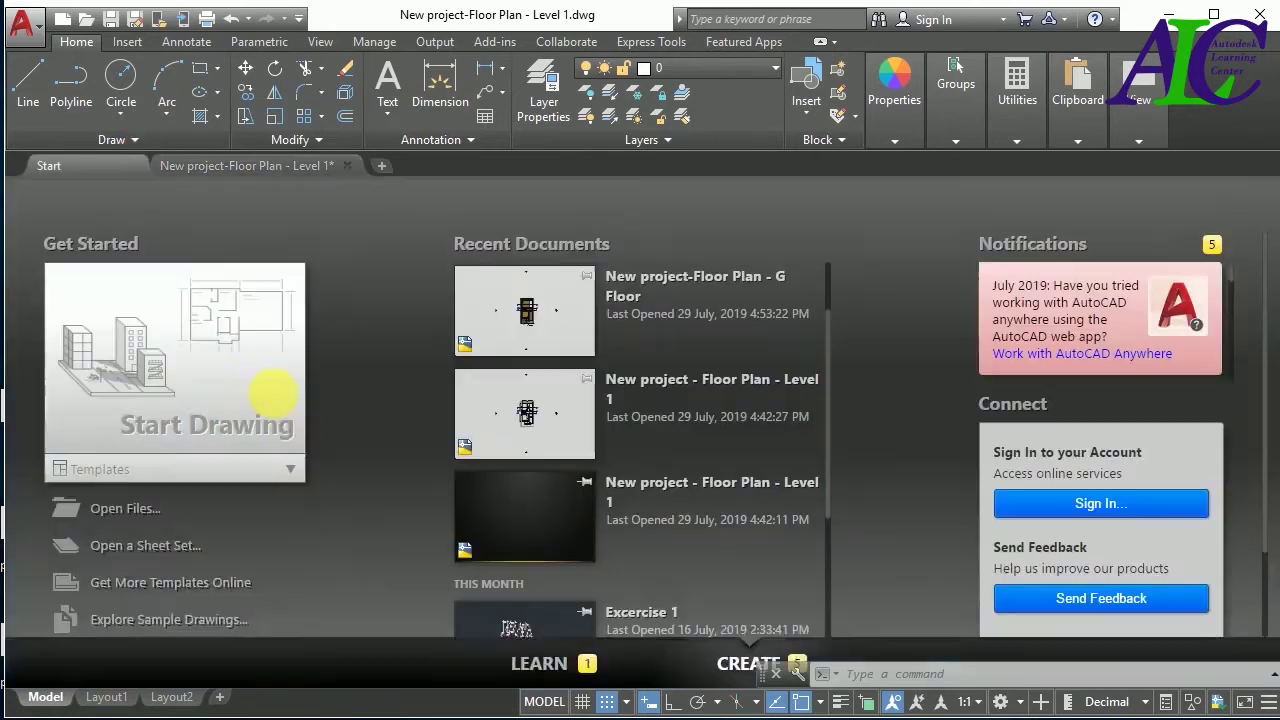
- Open 'New project-3D View - {3D}.dwg', accepting the student-version warning
click(128, 515)
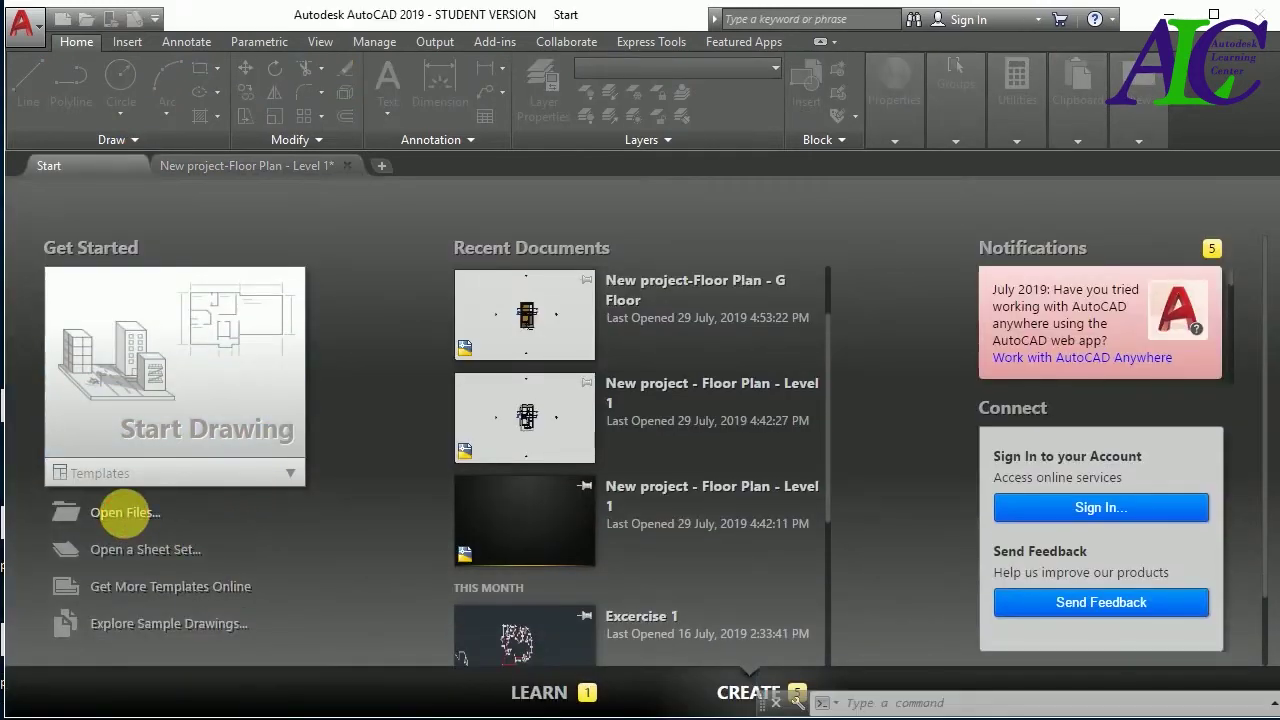
click(660, 301)
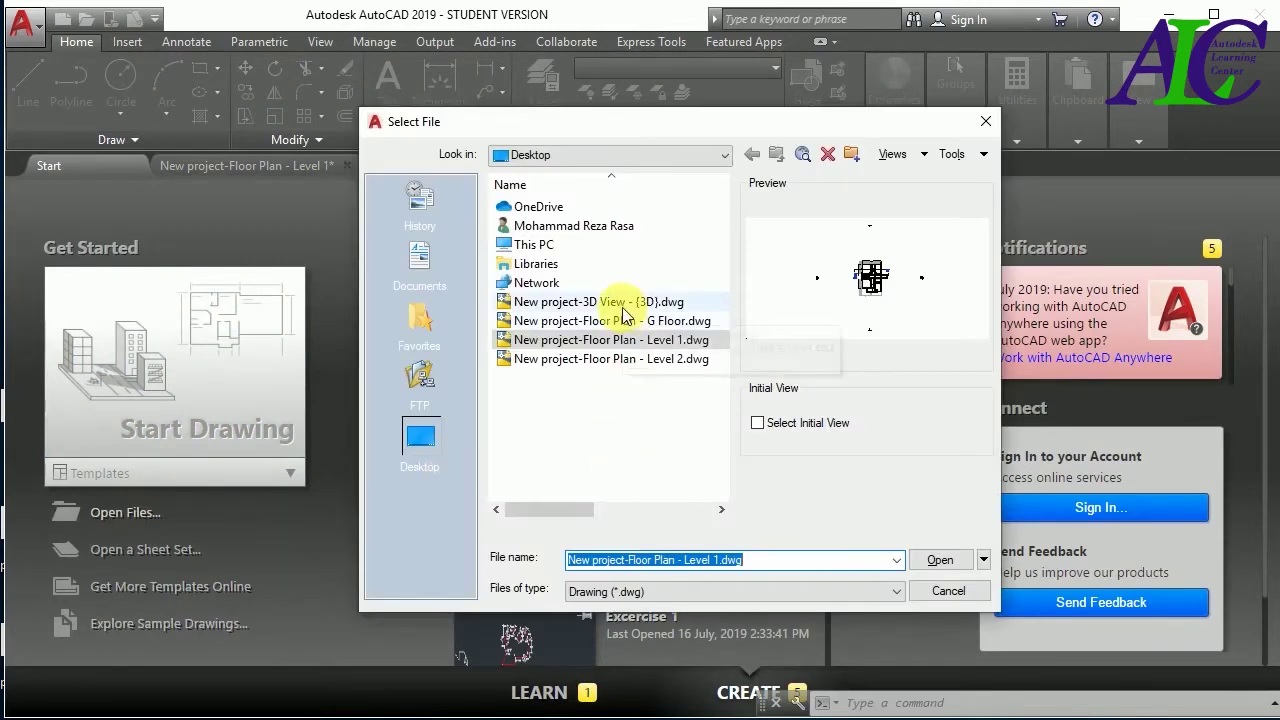
click(925, 560)
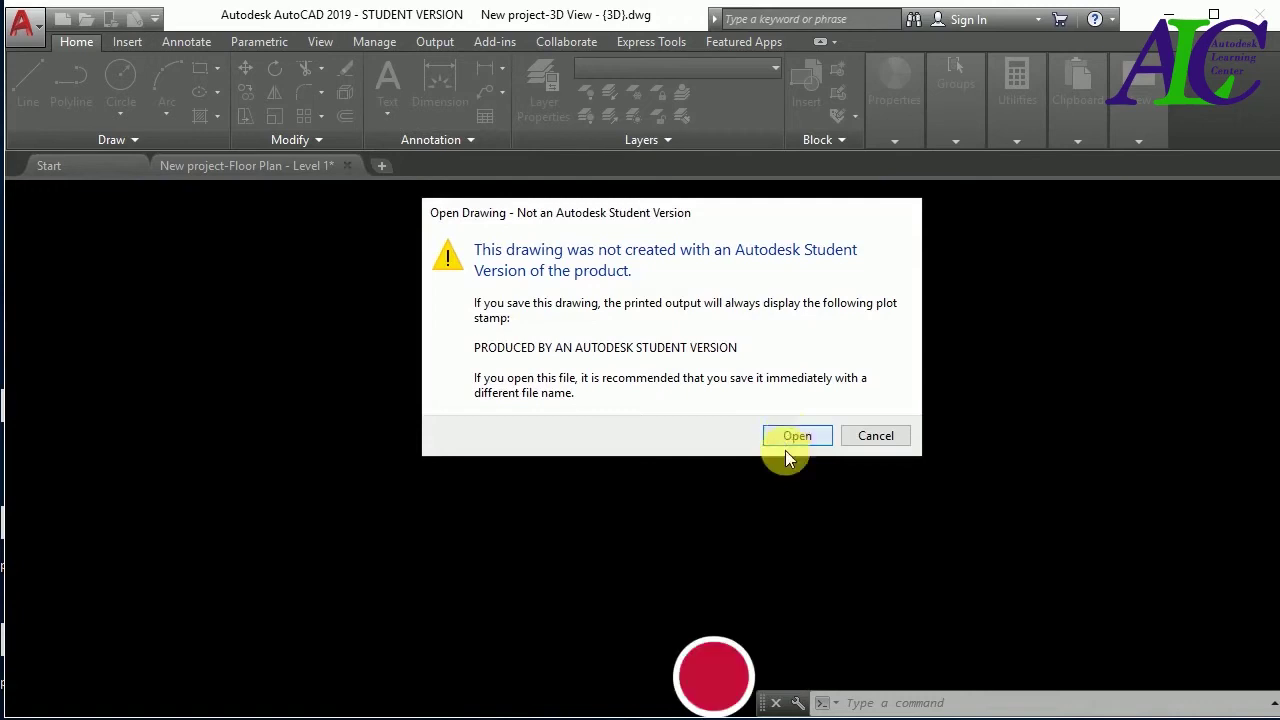
click(792, 440)
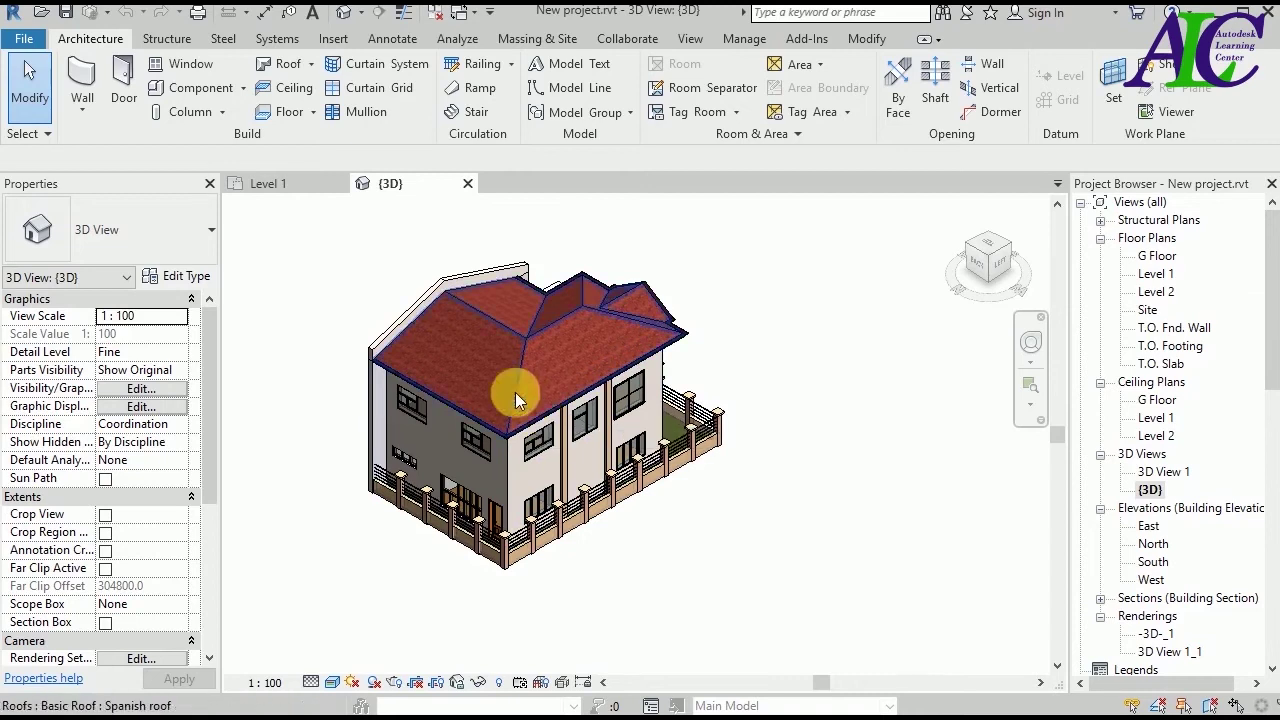
- Export the Revit house model to an IFC file in the chosen folder
click(24, 38)
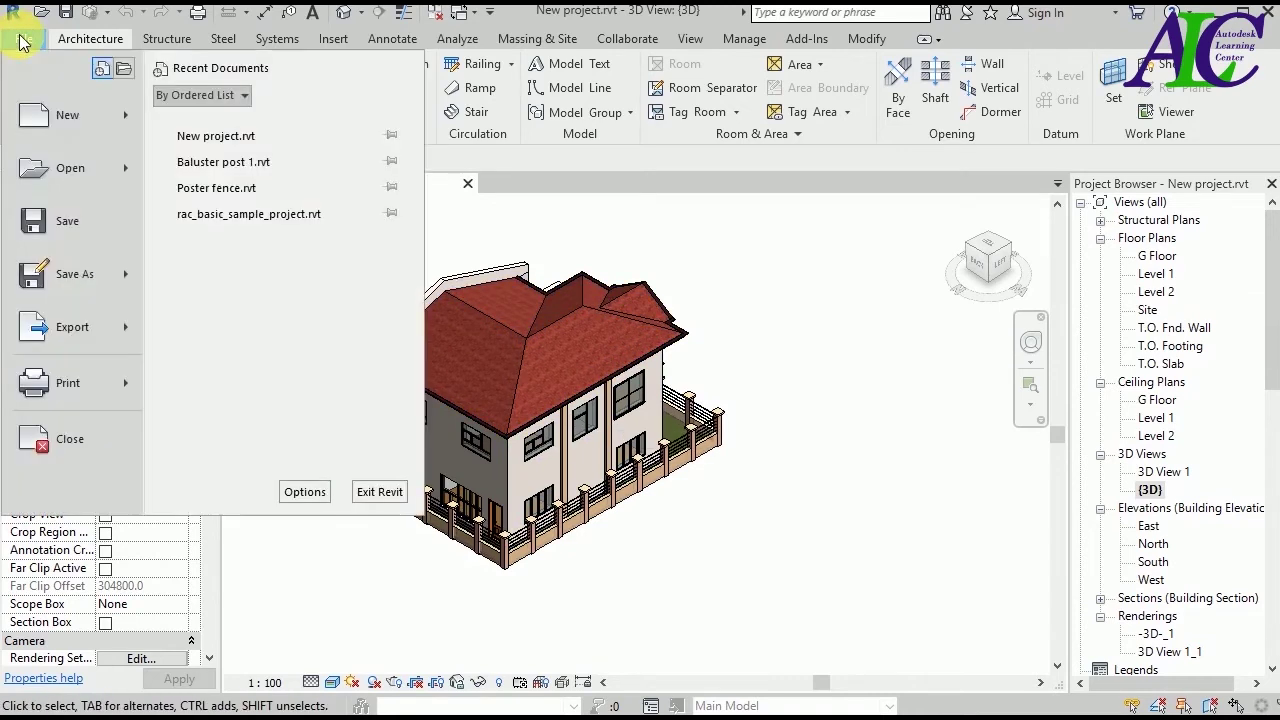
mouse_move(119, 335)
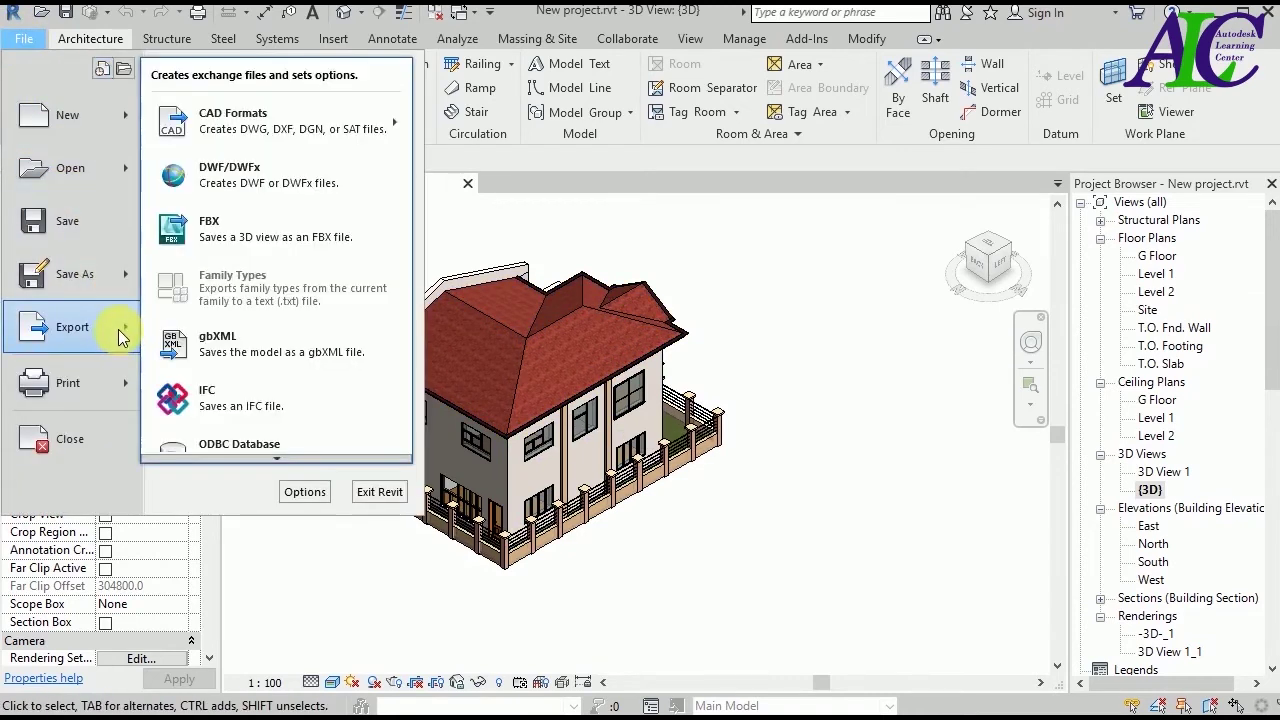
click(265, 396)
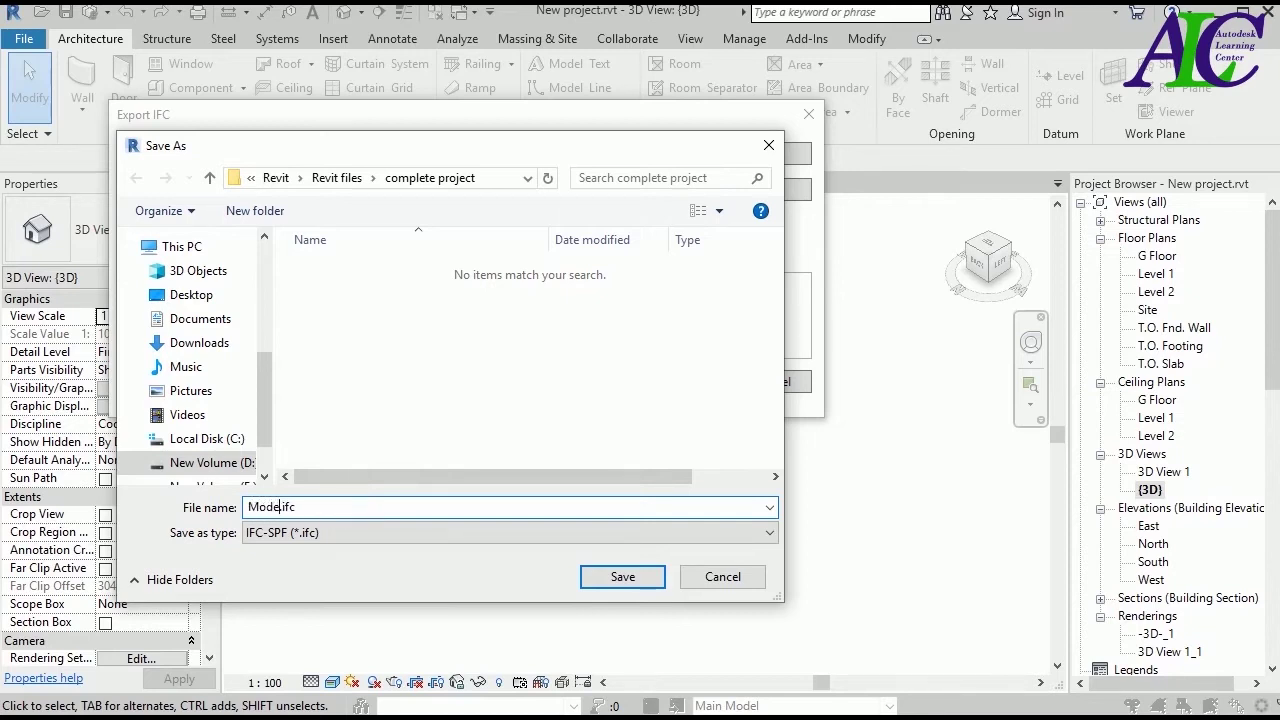
click(190, 294)
double_click(350, 266)
click(623, 570)
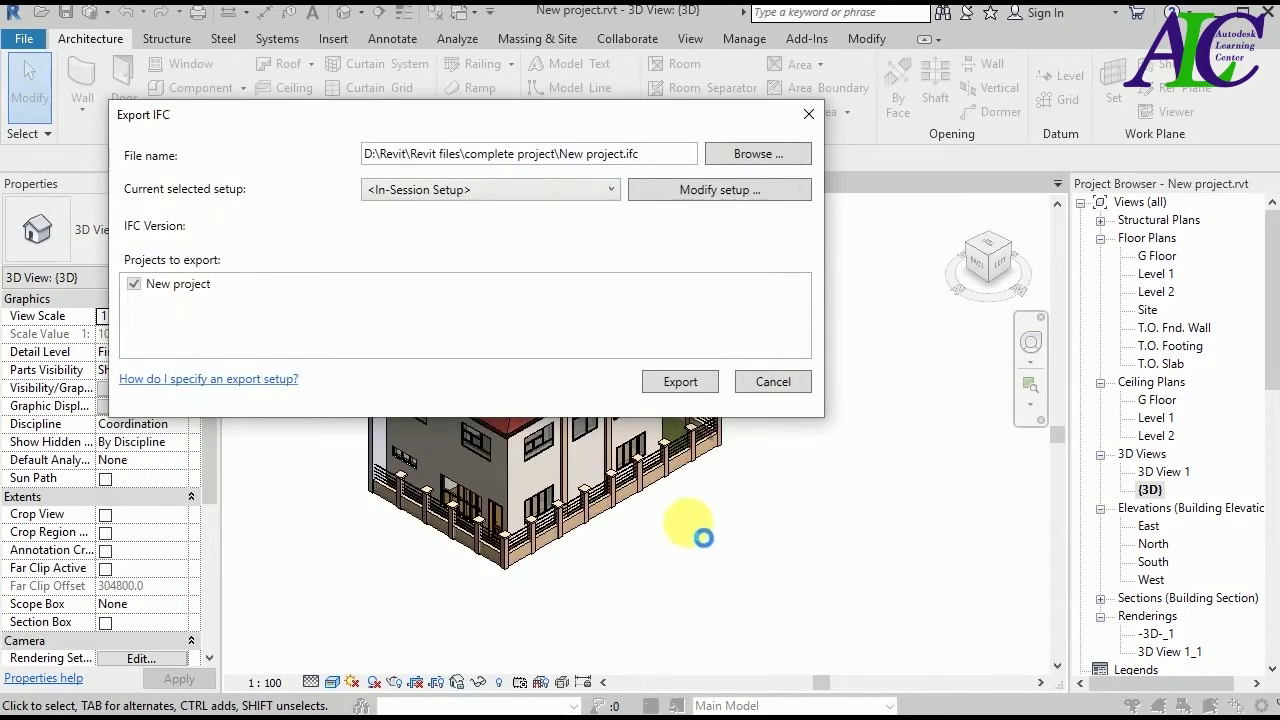
click(680, 382)
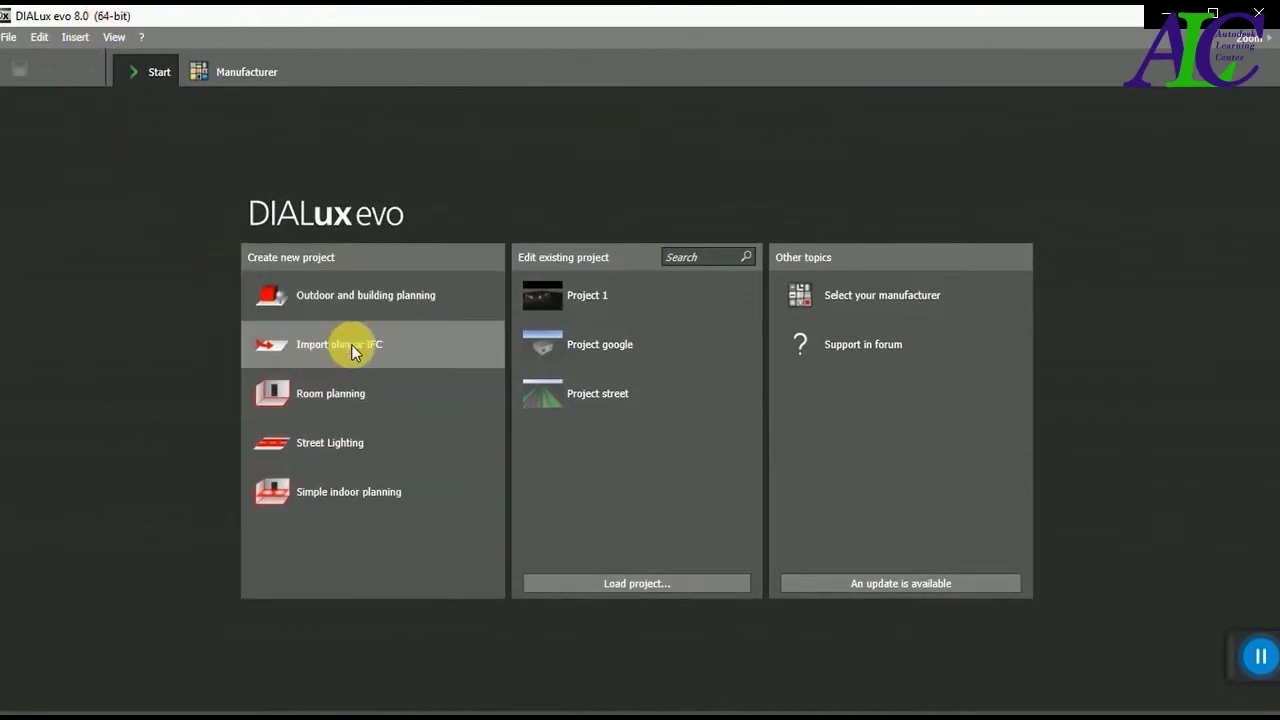
- Import 'Modern house.ifc' from the Desktop's DIALUux files folder into a new project
click(401, 350)
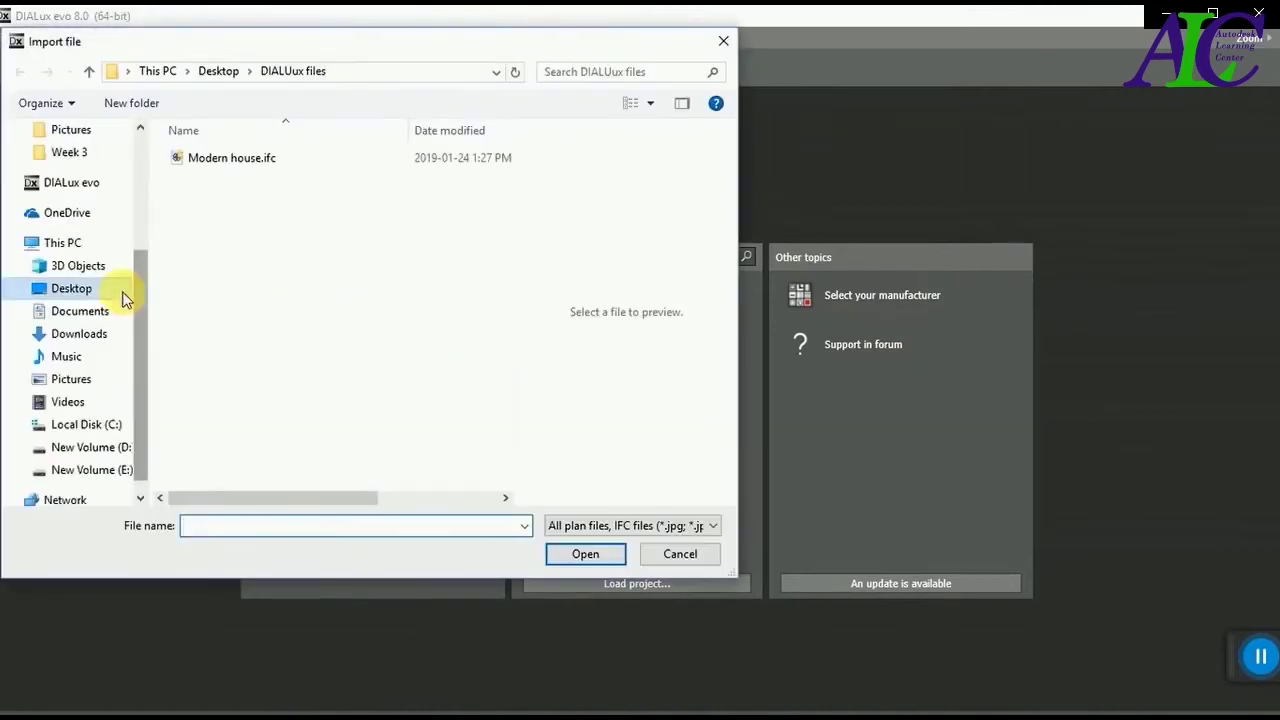
click(102, 291)
double_click(240, 190)
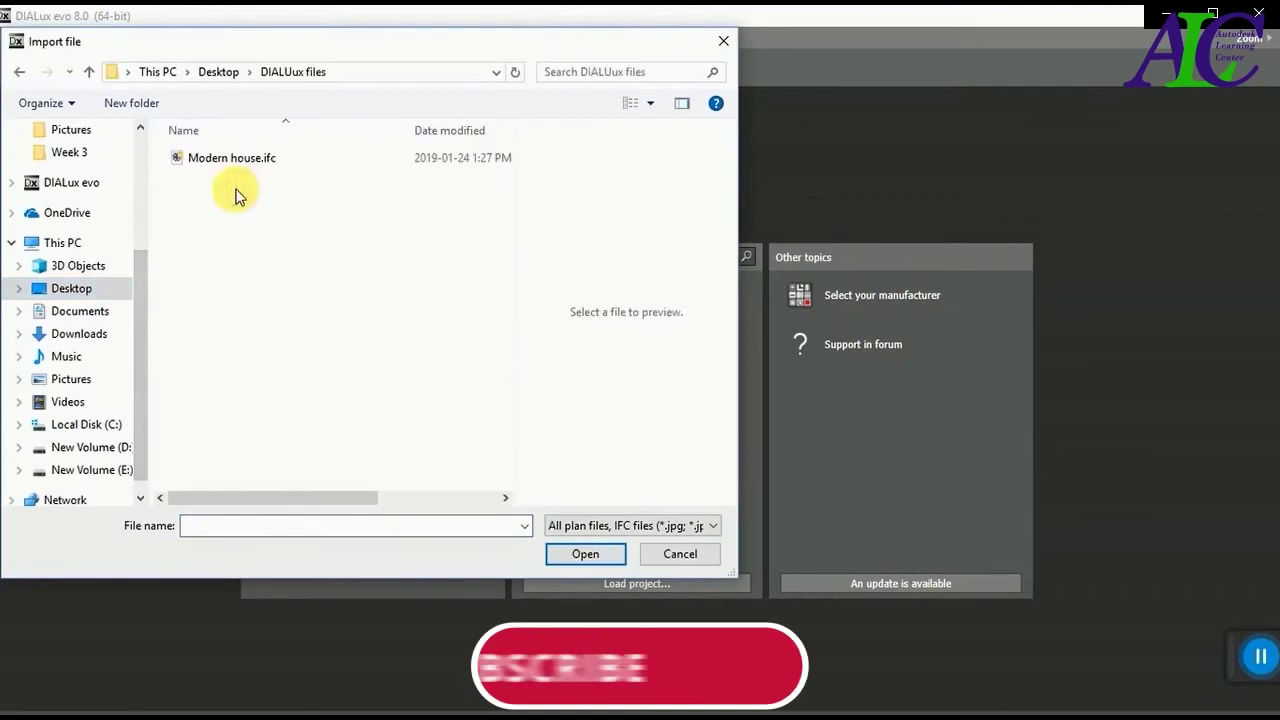
click(268, 162)
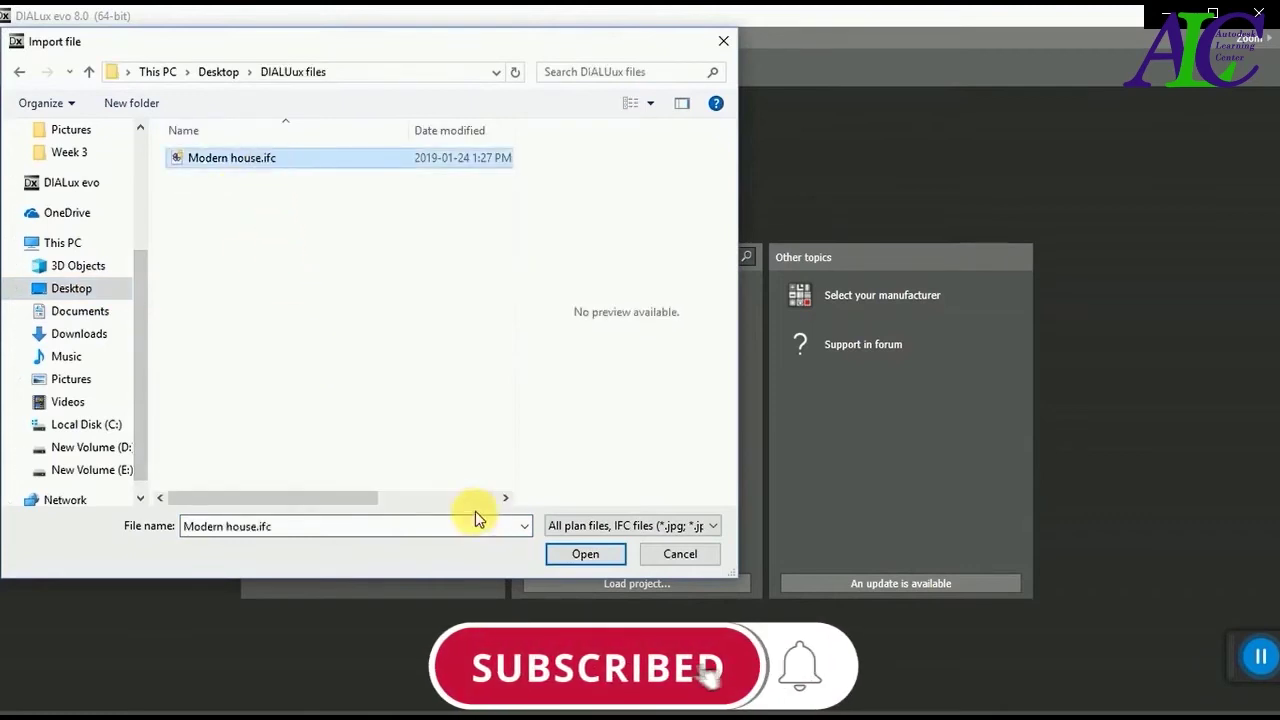
click(563, 551)
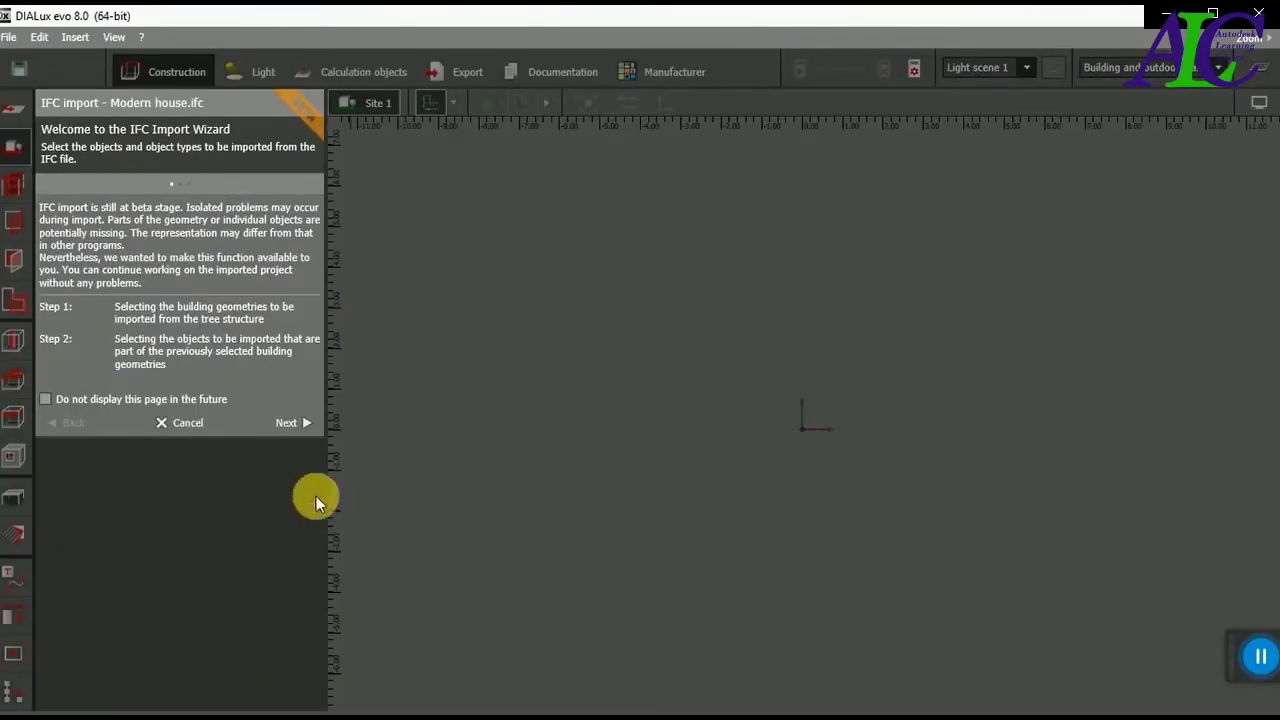
- Run the IFC Import Wizard keeping all levels and all object types checked, then finish
click(302, 421)
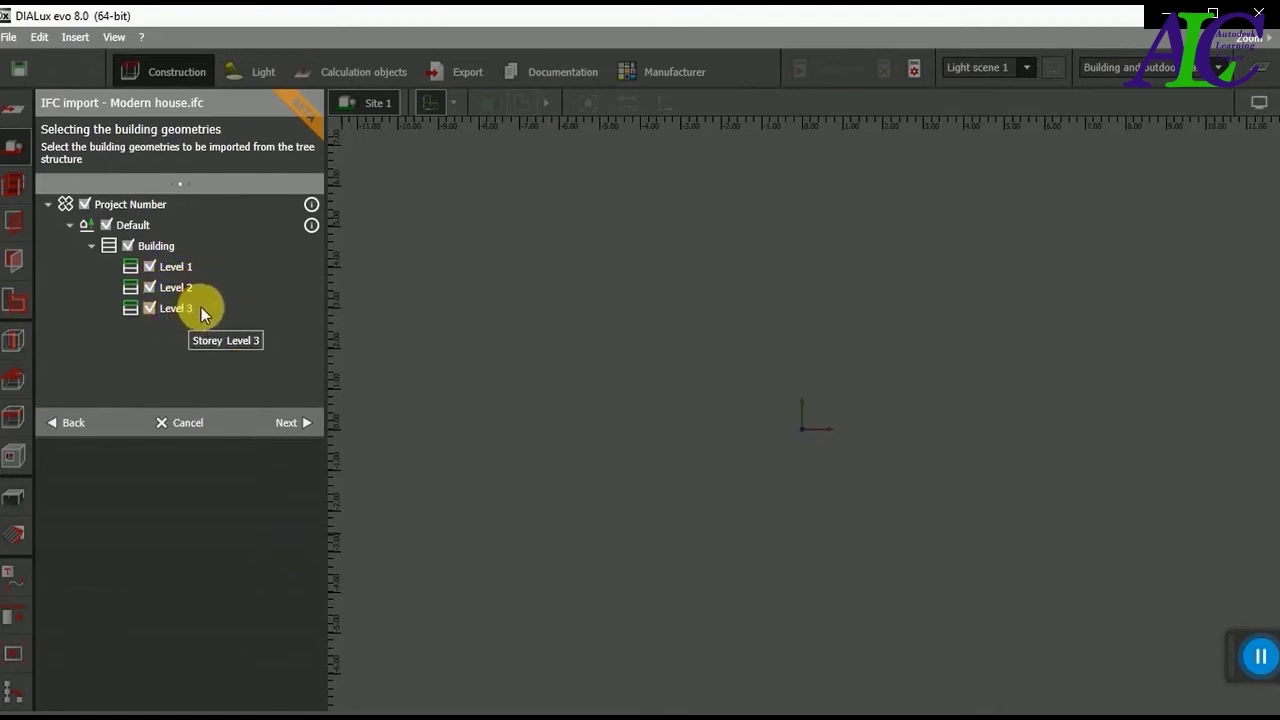
click(299, 424)
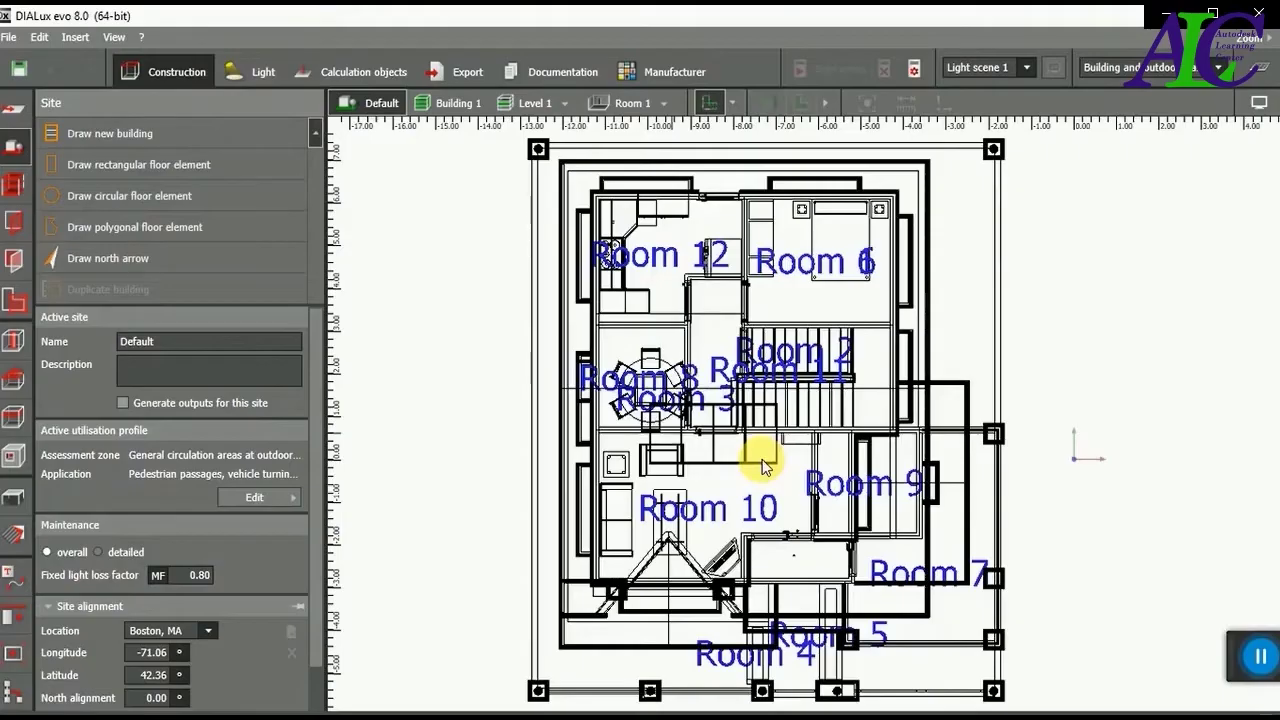
click(745, 455)
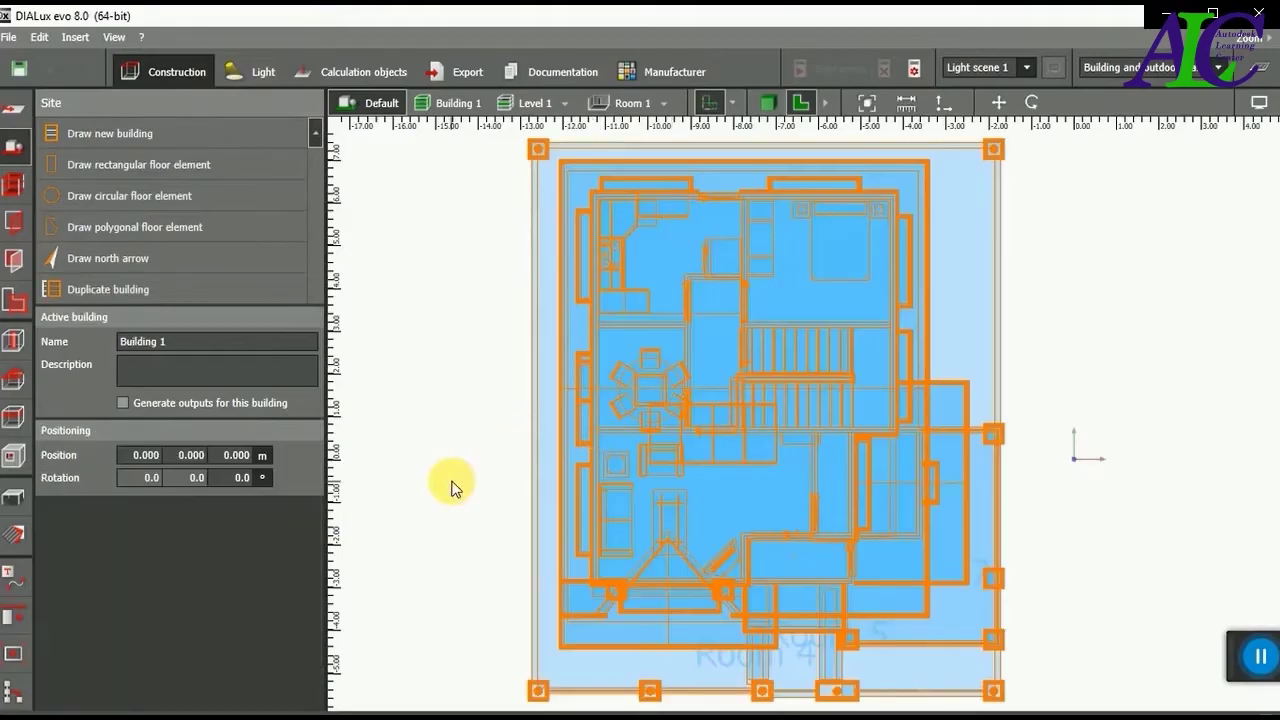
- Deselect the imported house in DIALux evo and zoom around it in the 3D view
click(466, 430)
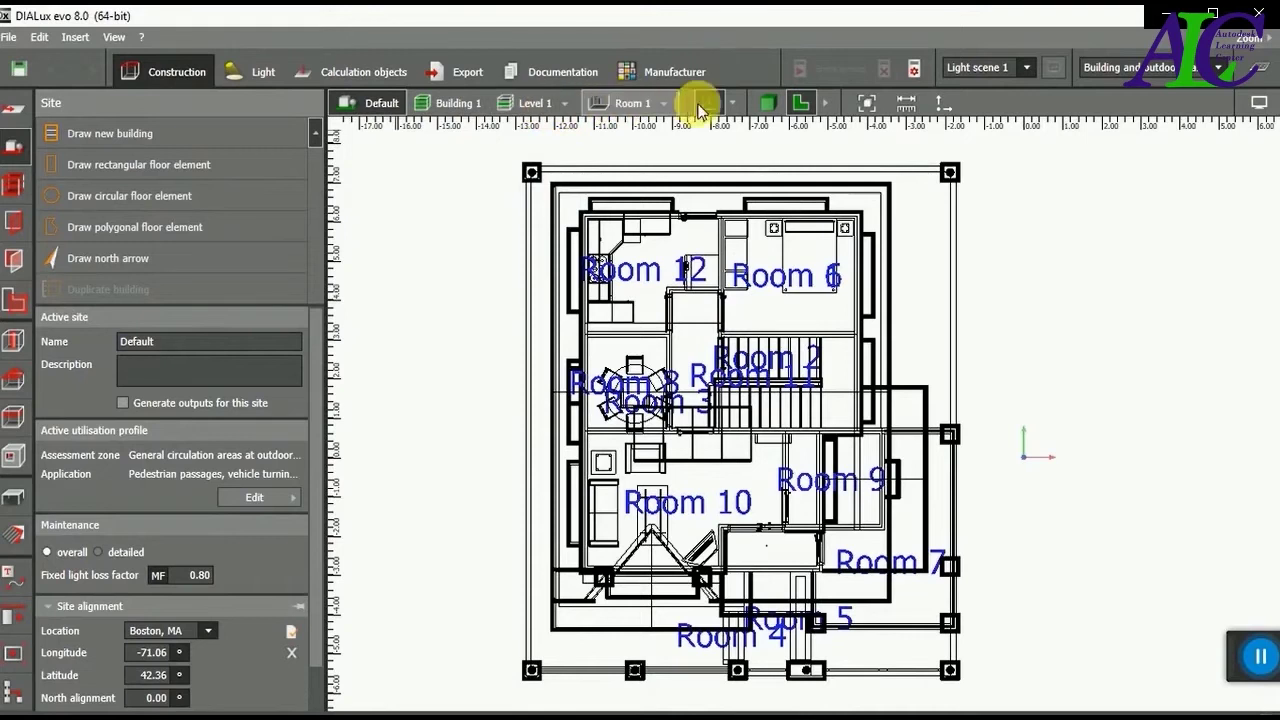
click(776, 106)
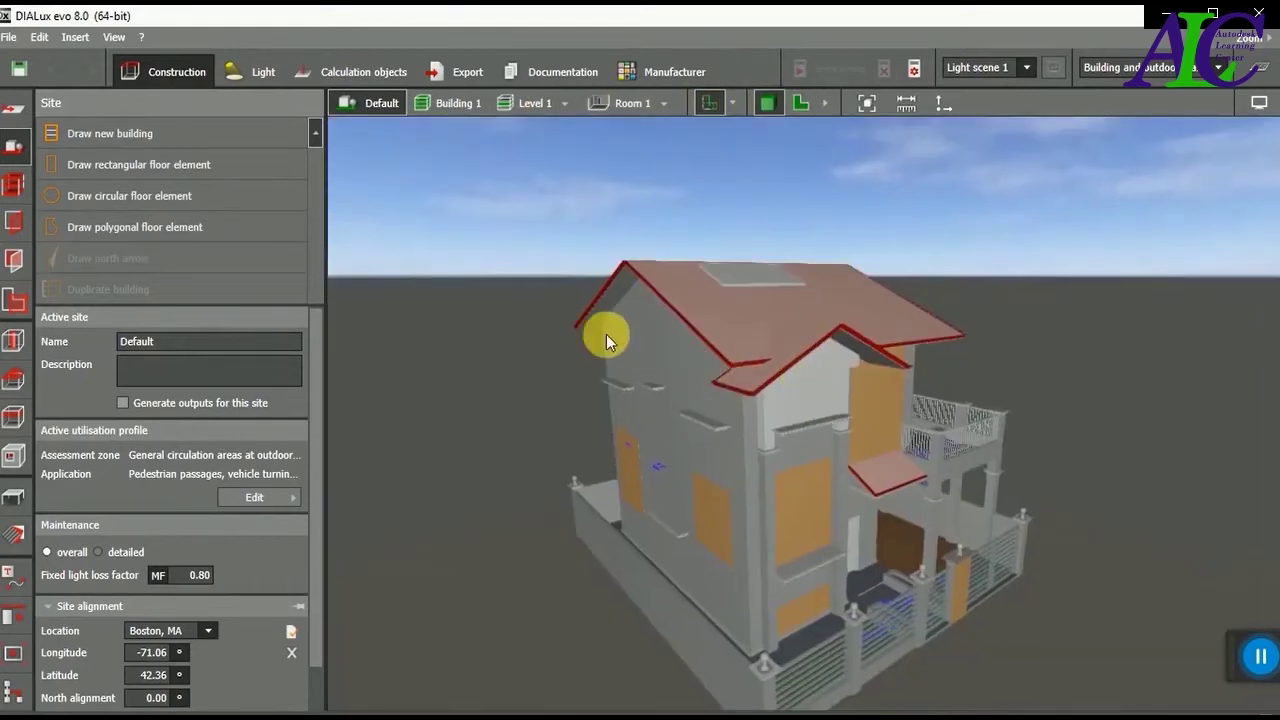
scroll(606, 334, down, 1)
scroll(807, 622, up, 1)
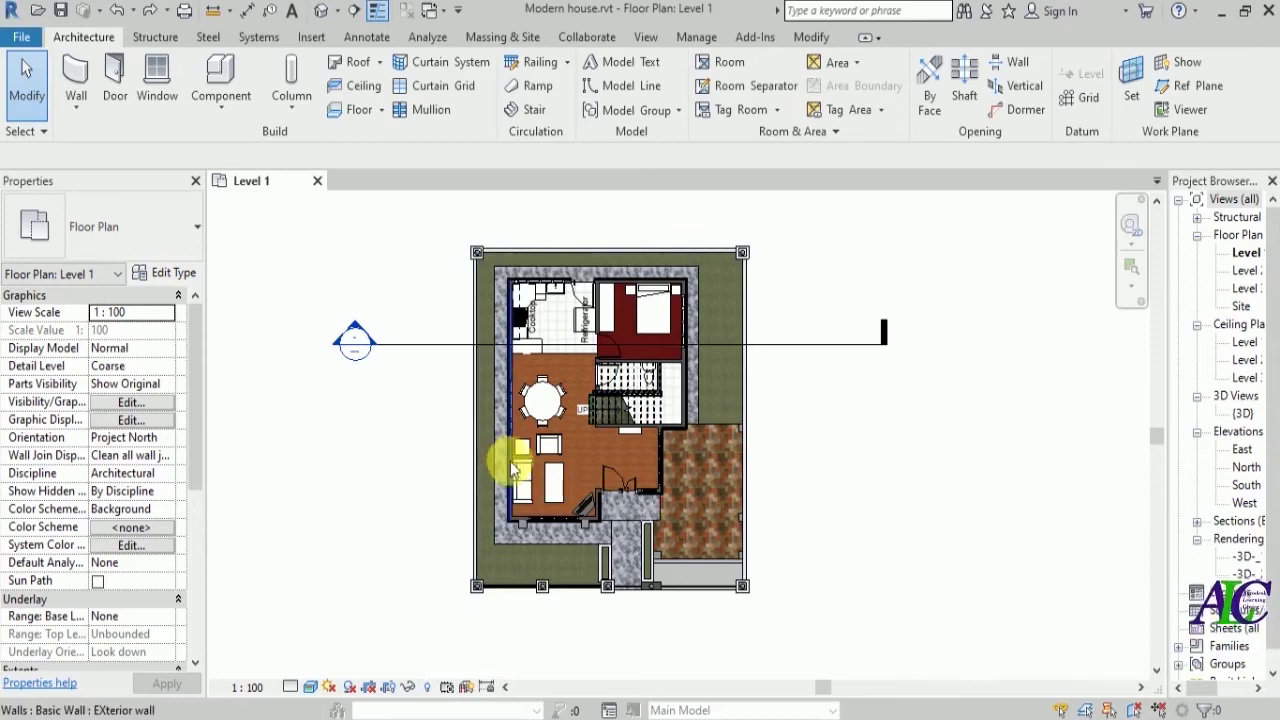
- Switch the Level 1 plan's visual style to Hidden Line
scroll(500, 460, up, 2)
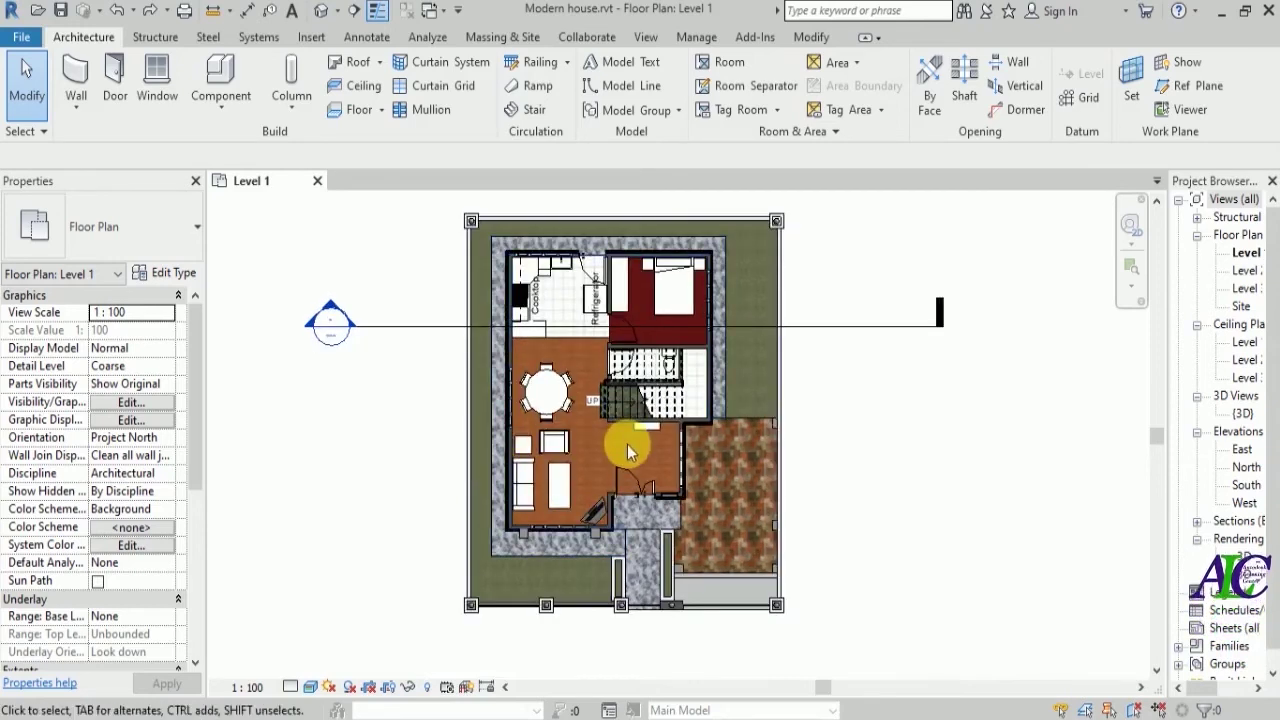
scroll(588, 487, up, 2)
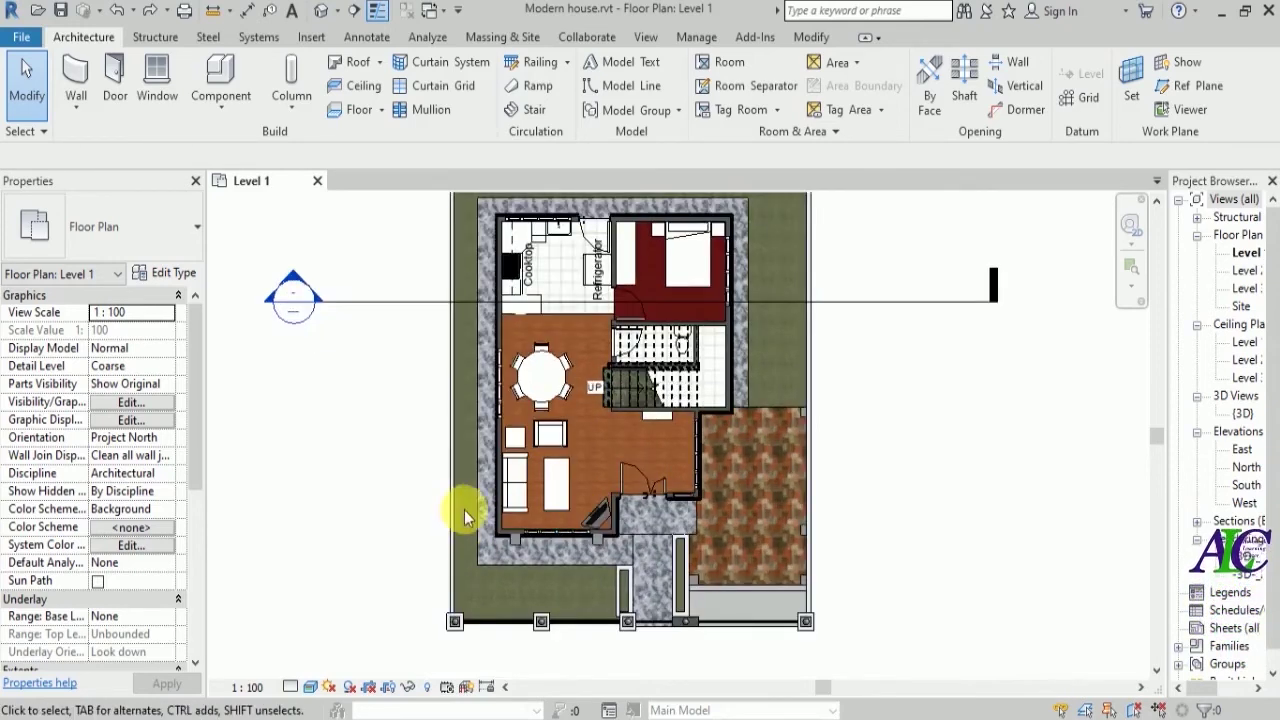
click(310, 688)
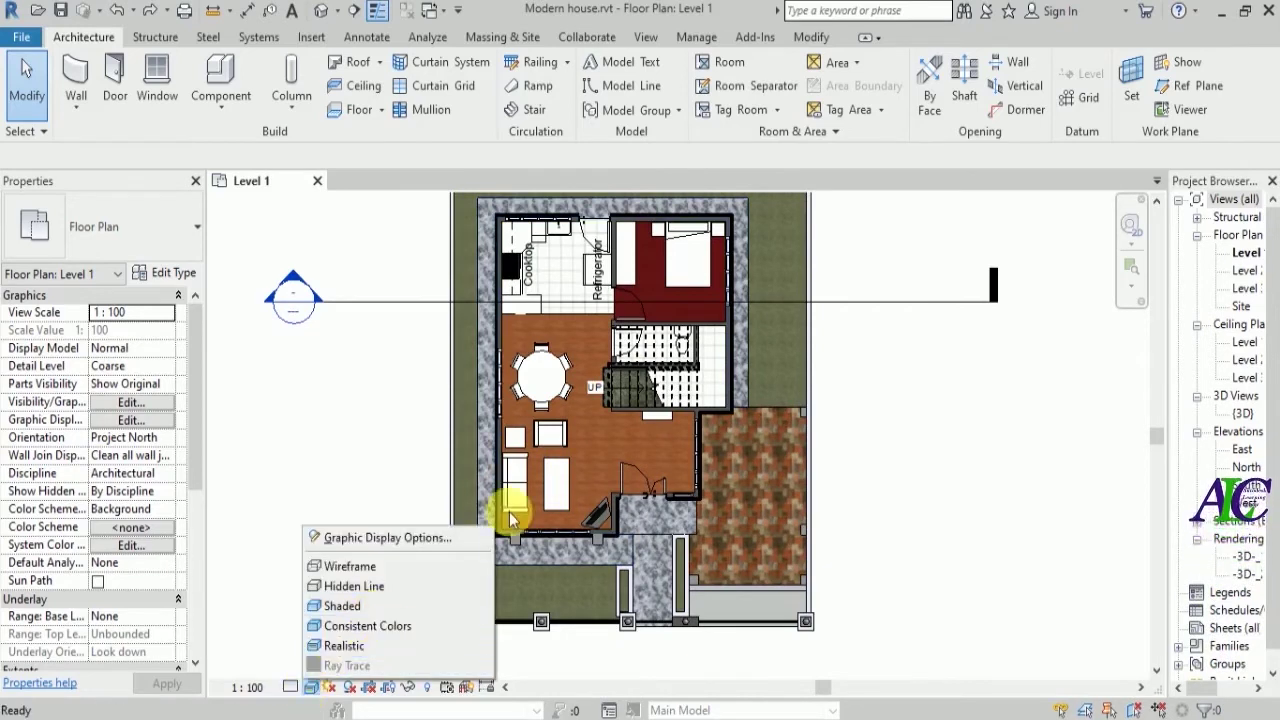
click(432, 597)
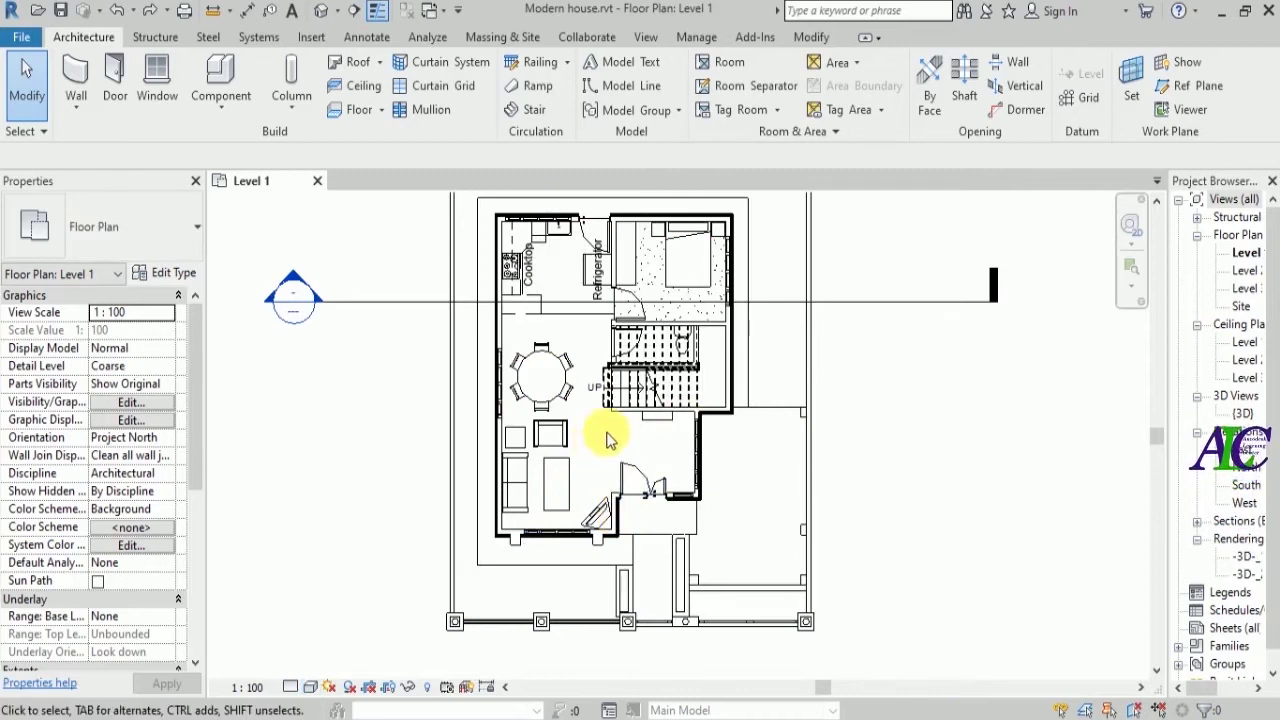
- Change the Level 1 plan's visual style to Shaded to show colours
scroll(612, 452, up, 1)
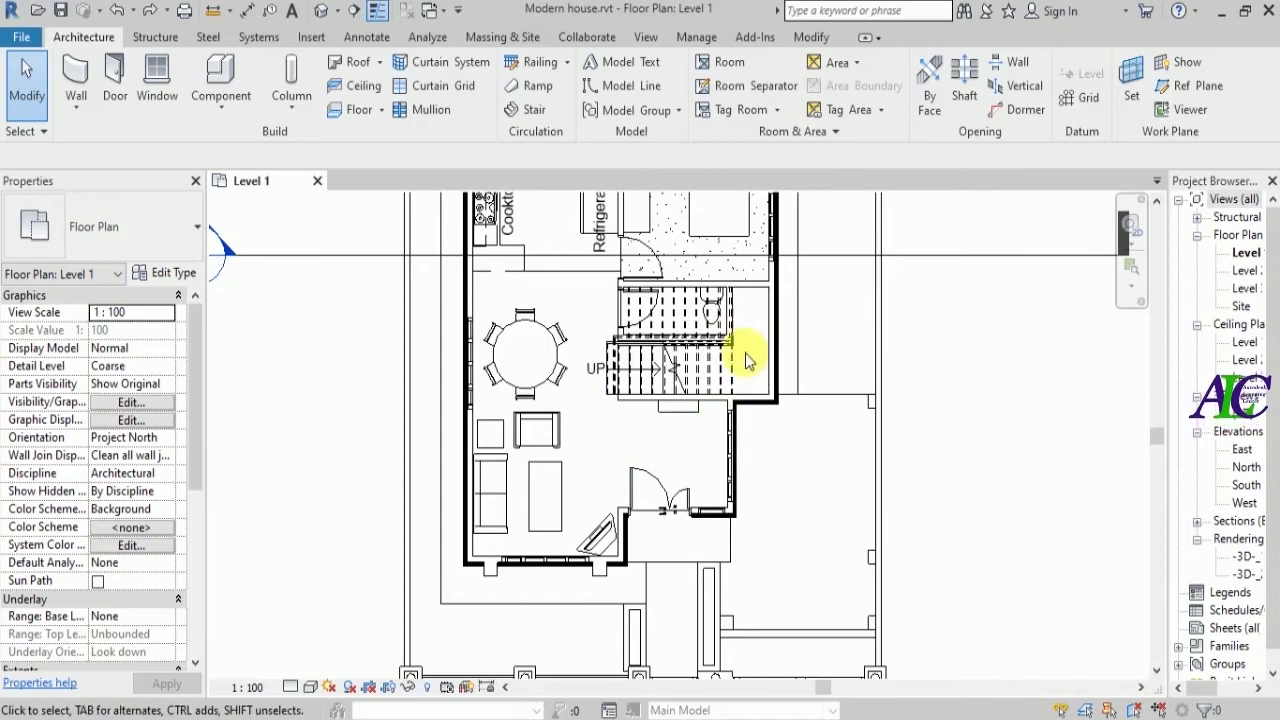
scroll(592, 430, down, 2)
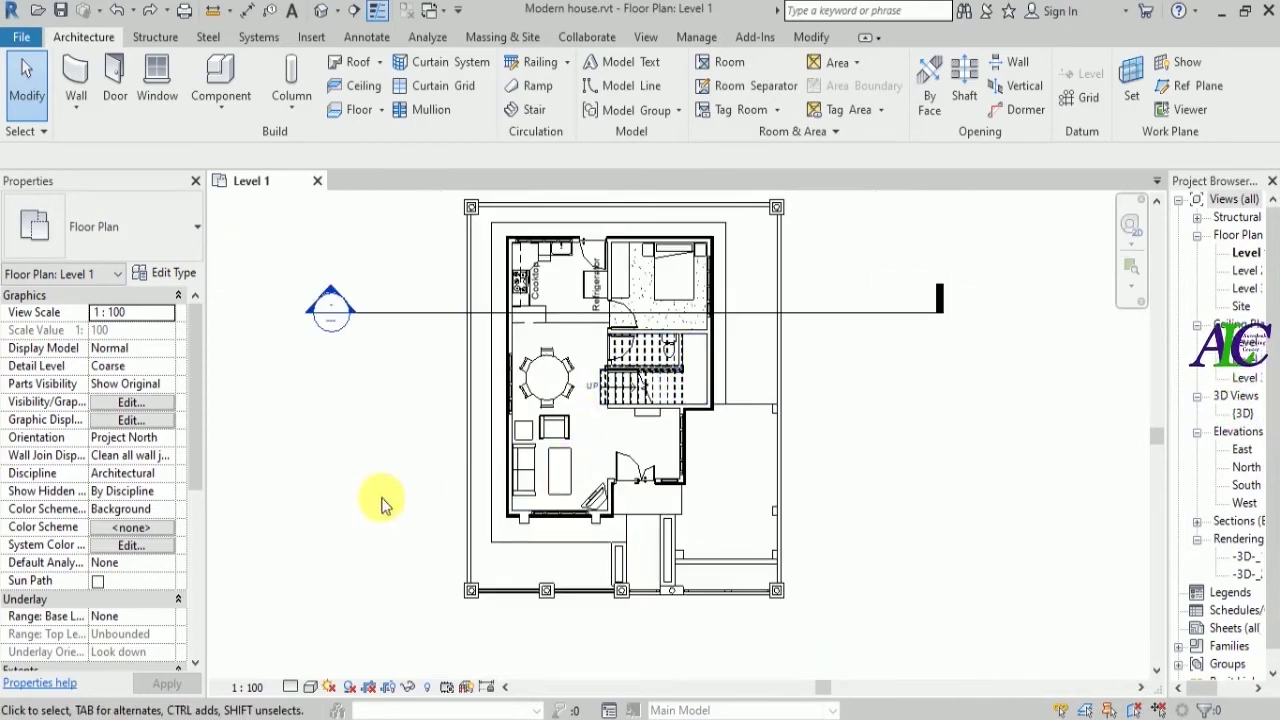
click(311, 687)
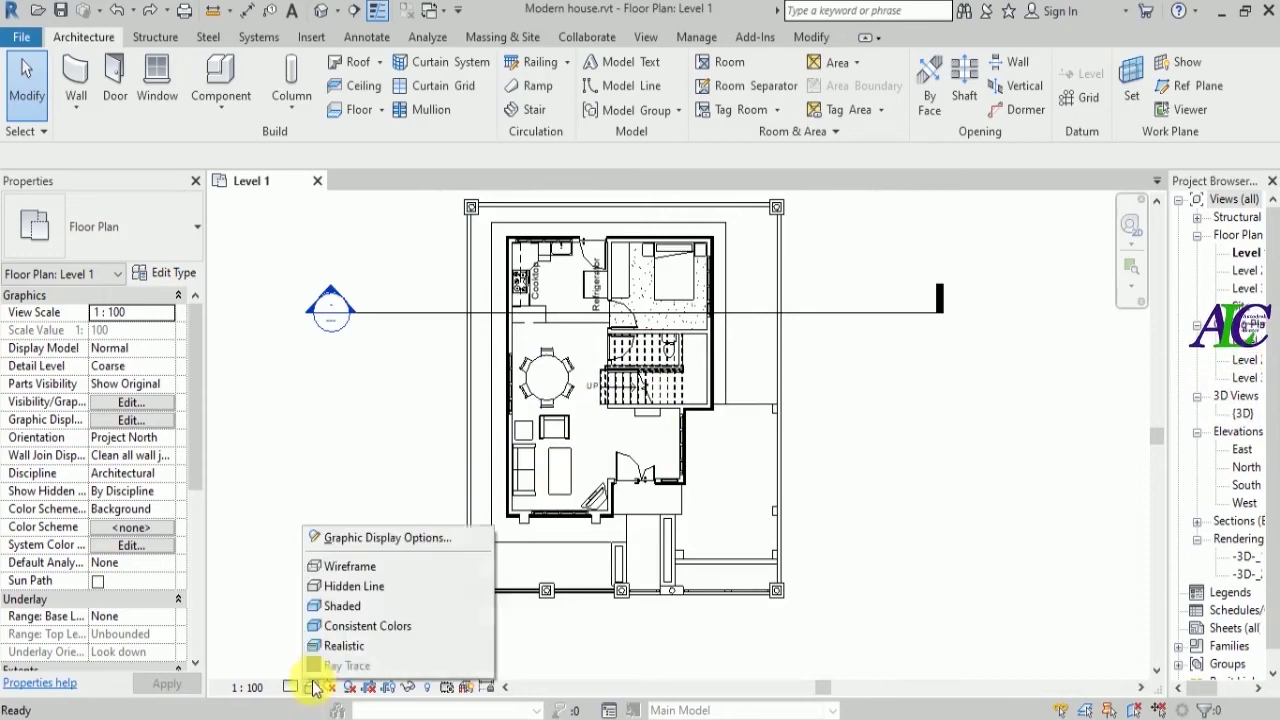
click(342, 606)
scroll(560, 565, up, 1)
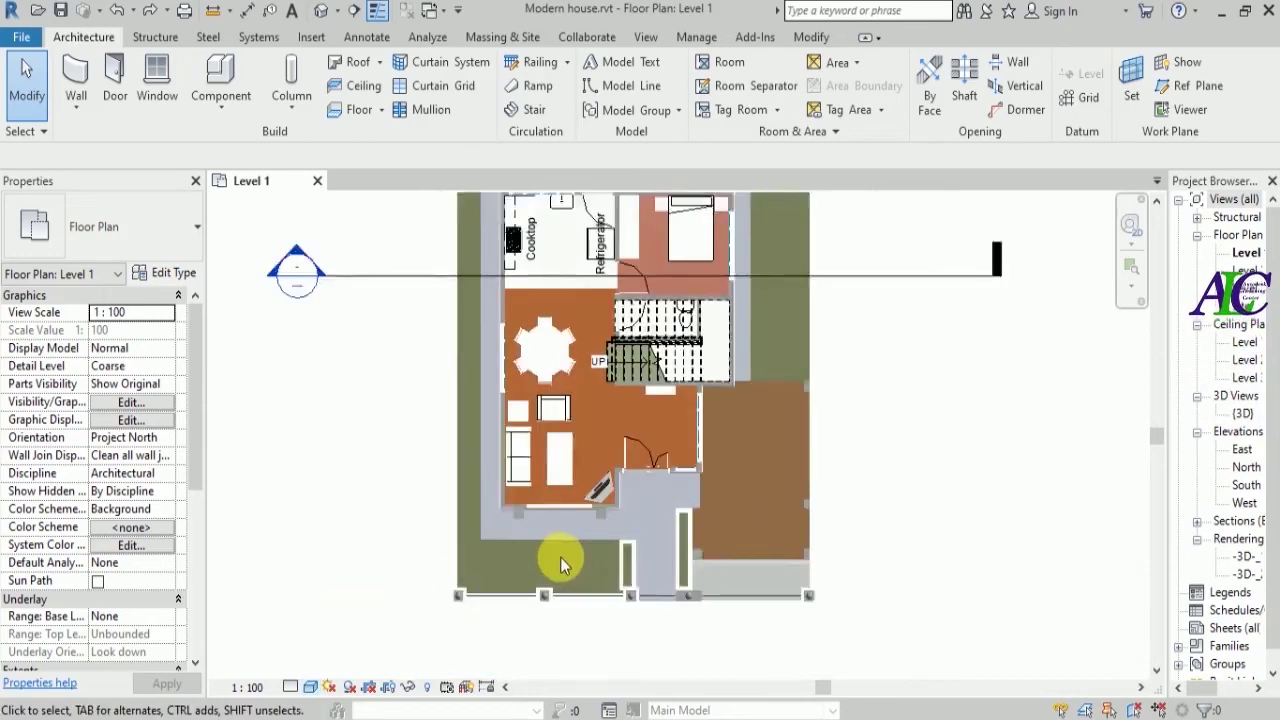
scroll(560, 565, up, 1)
- Hide the side walk, Yard and kitchen floor elements in the Level 1 view
click(576, 540)
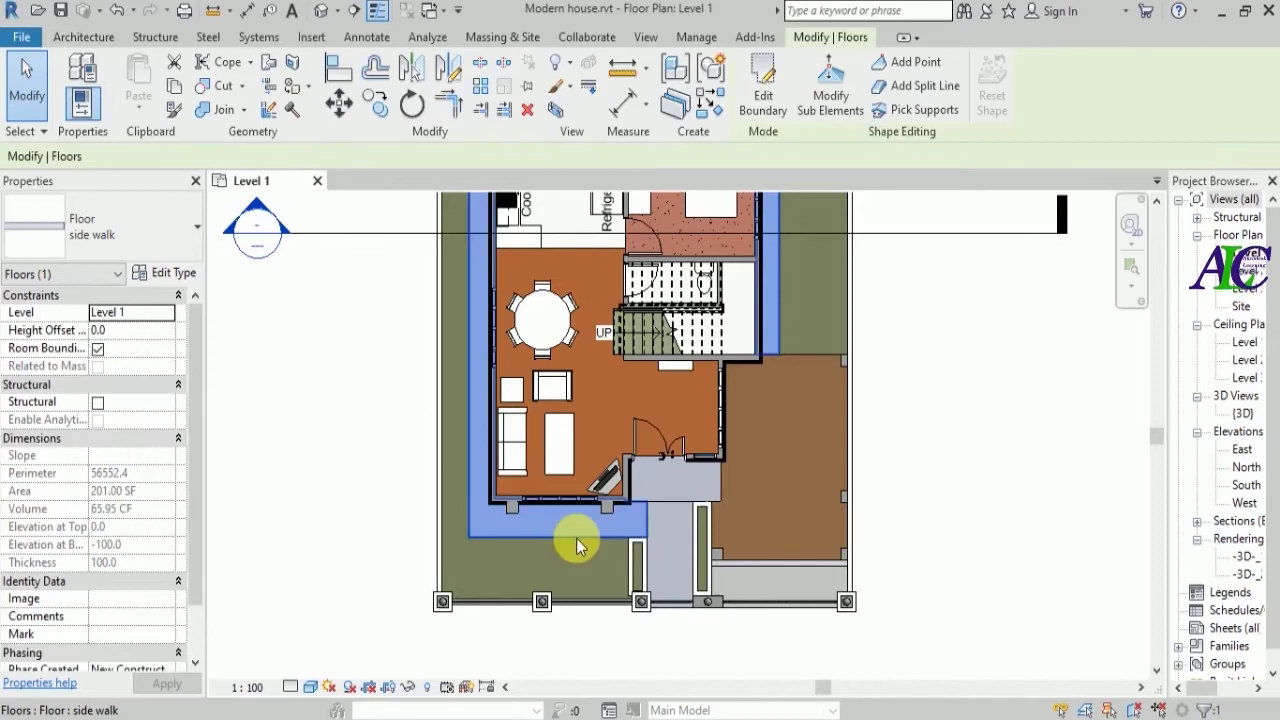
right_click(576, 540)
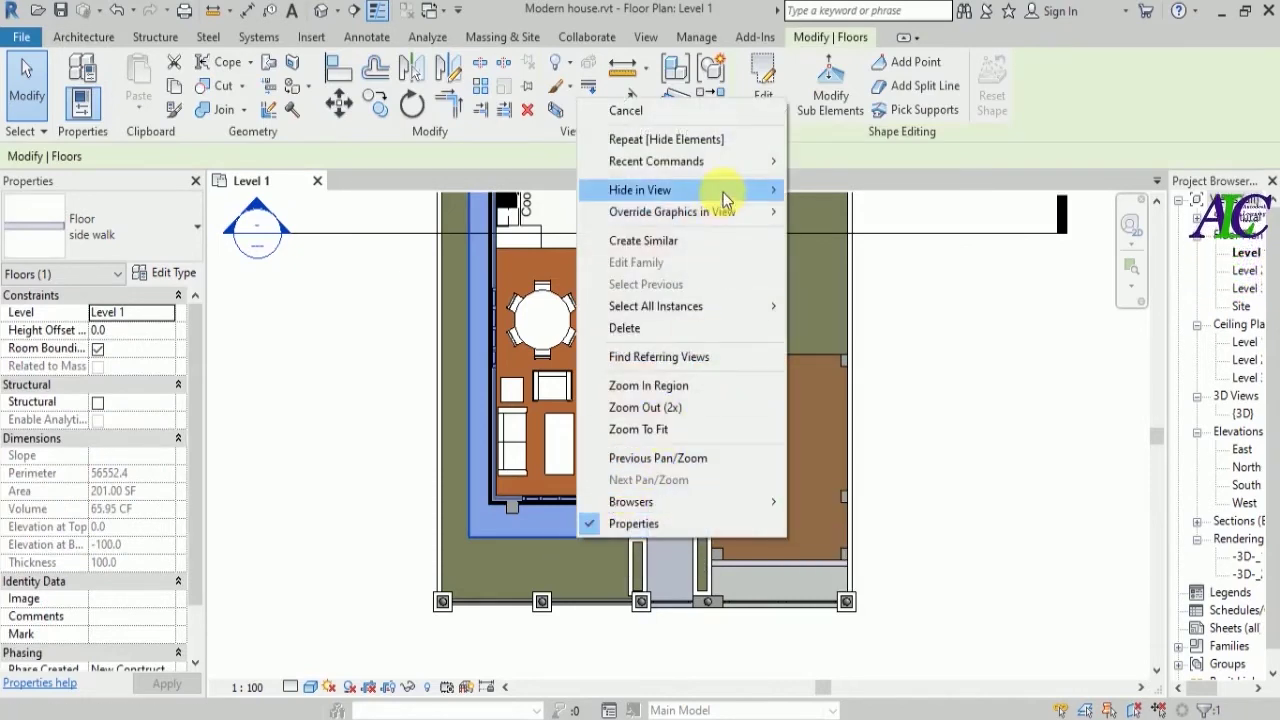
mouse_move(723, 192)
click(818, 192)
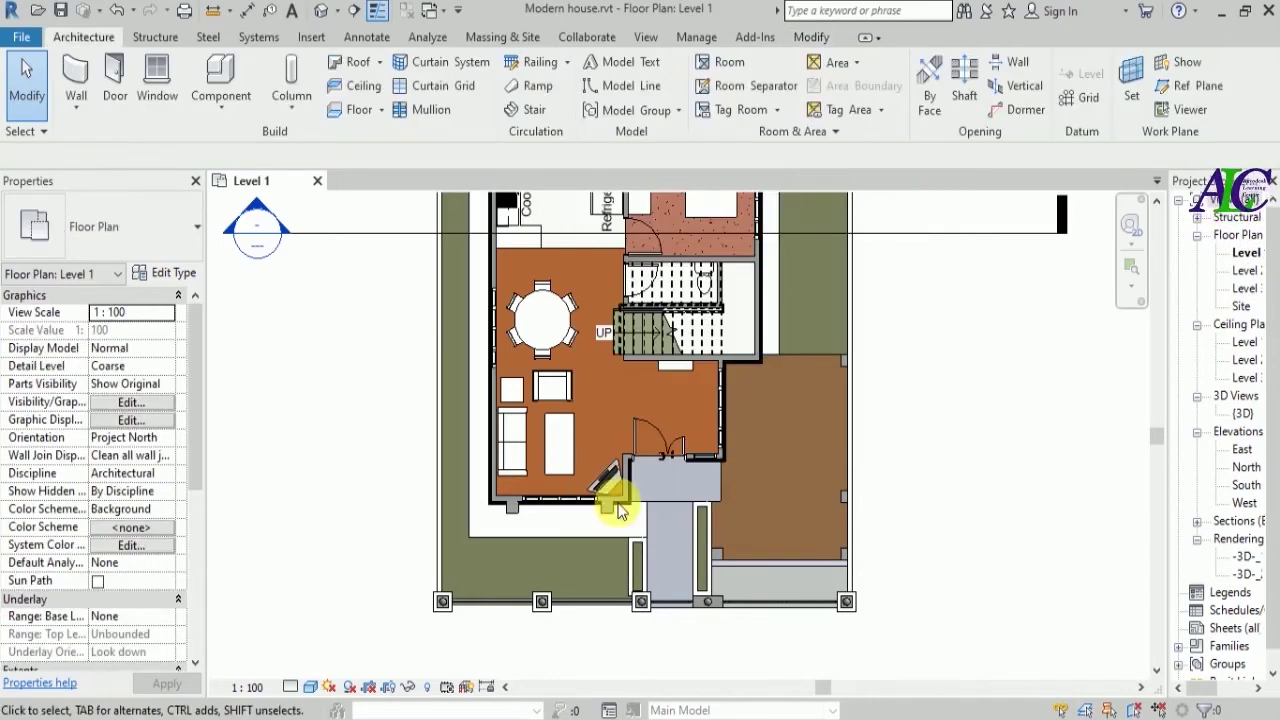
click(566, 543)
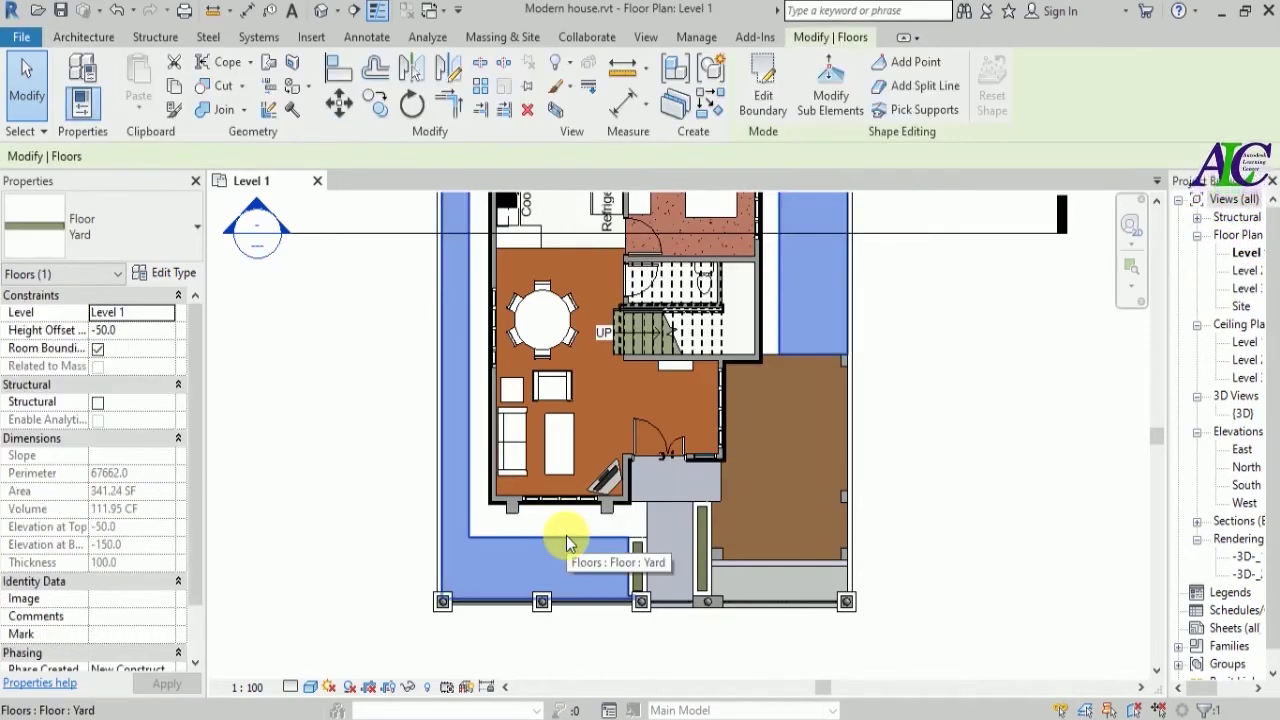
right_click(569, 540)
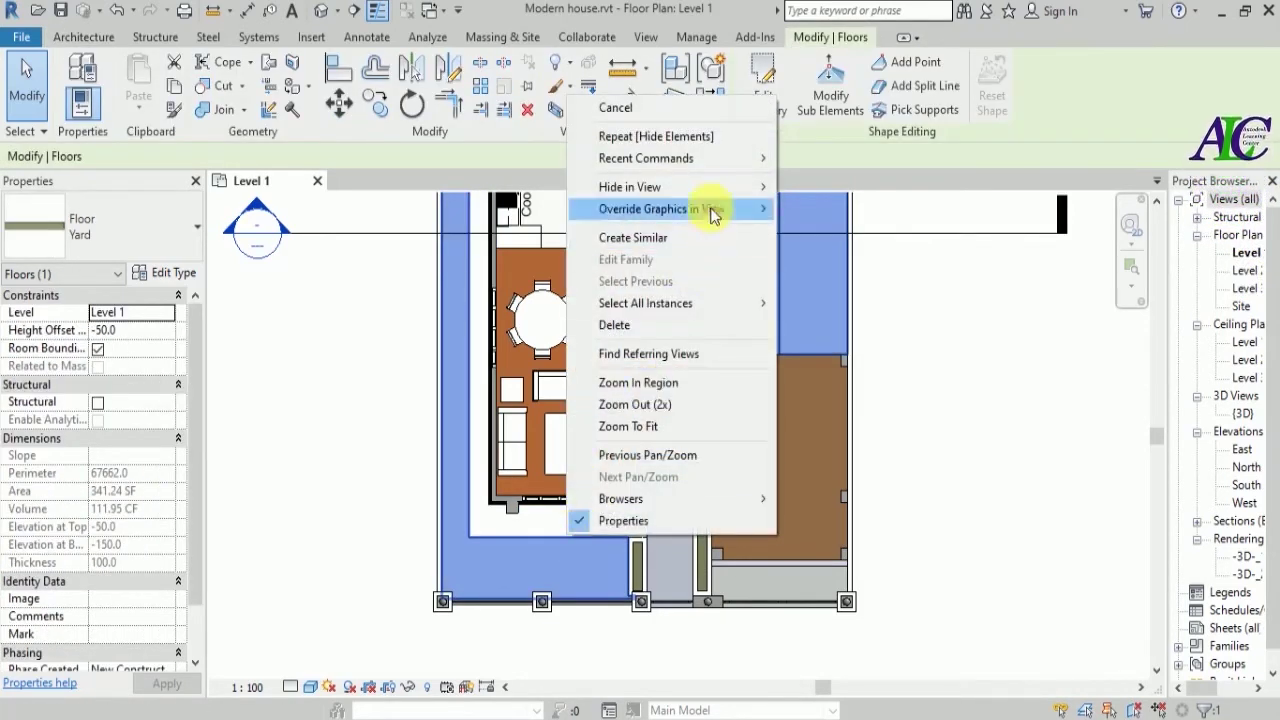
mouse_move(719, 187)
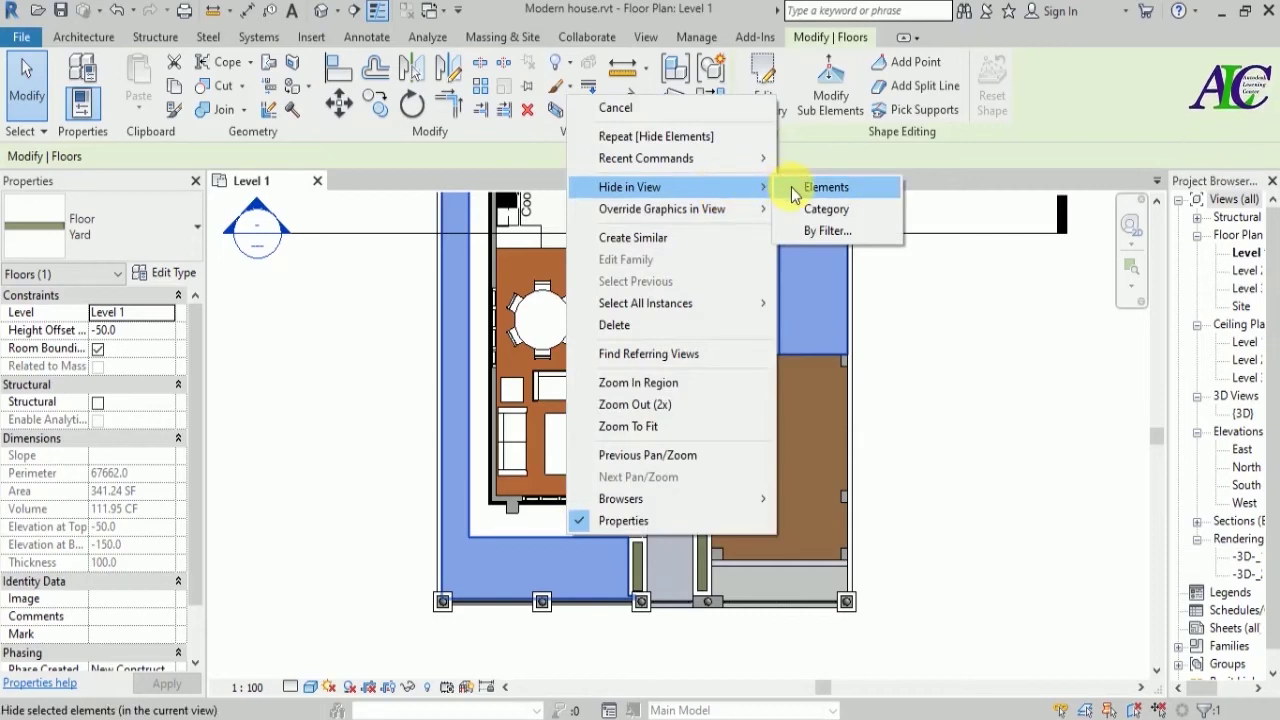
click(795, 192)
scroll(571, 540, up, 2)
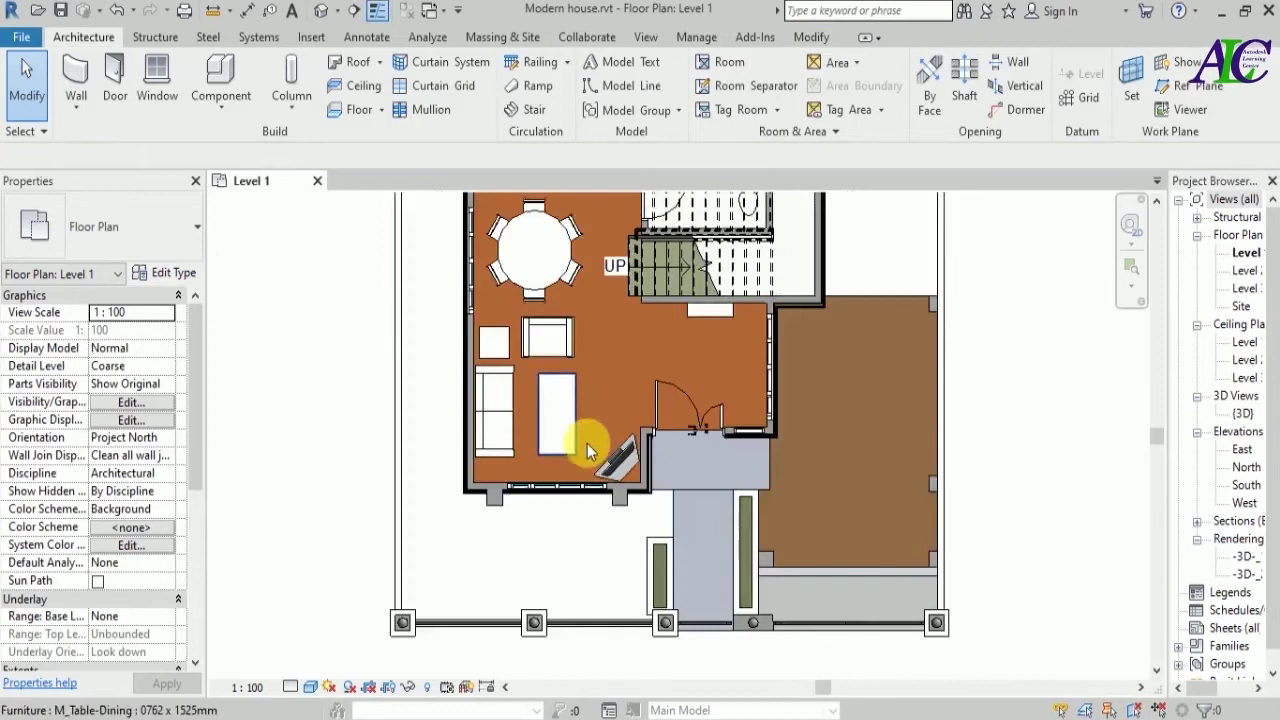
scroll(588, 450, down, 2)
scroll(580, 250, up, 2)
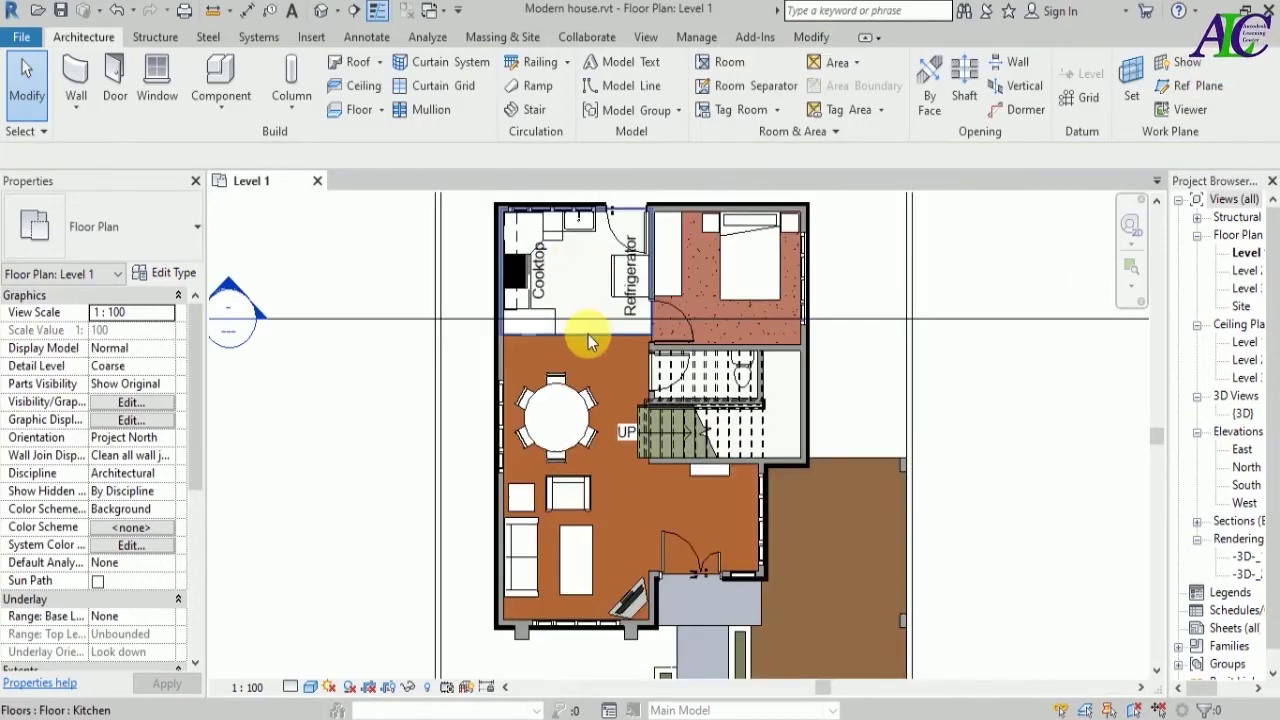
click(588, 335)
right_click(588, 340)
click(814, 373)
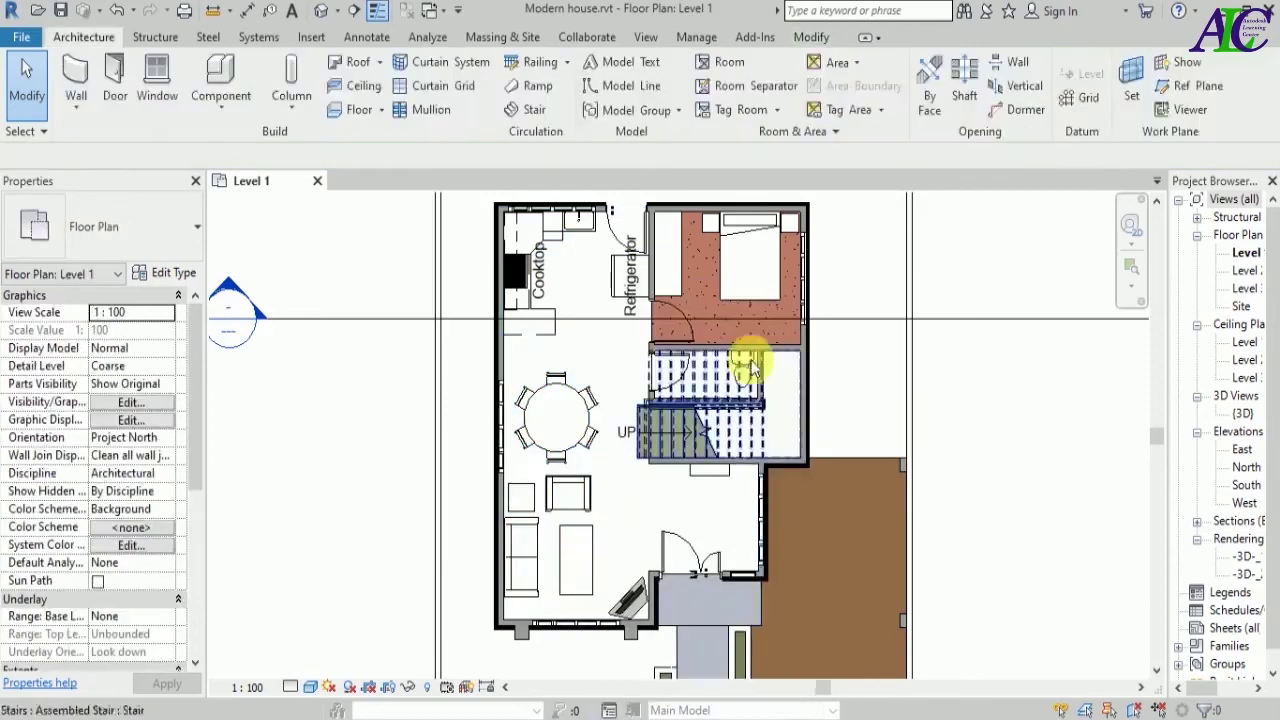
- Set the Level 1 plan's visual style to Hidden Line
scroll(652, 449, up, 8)
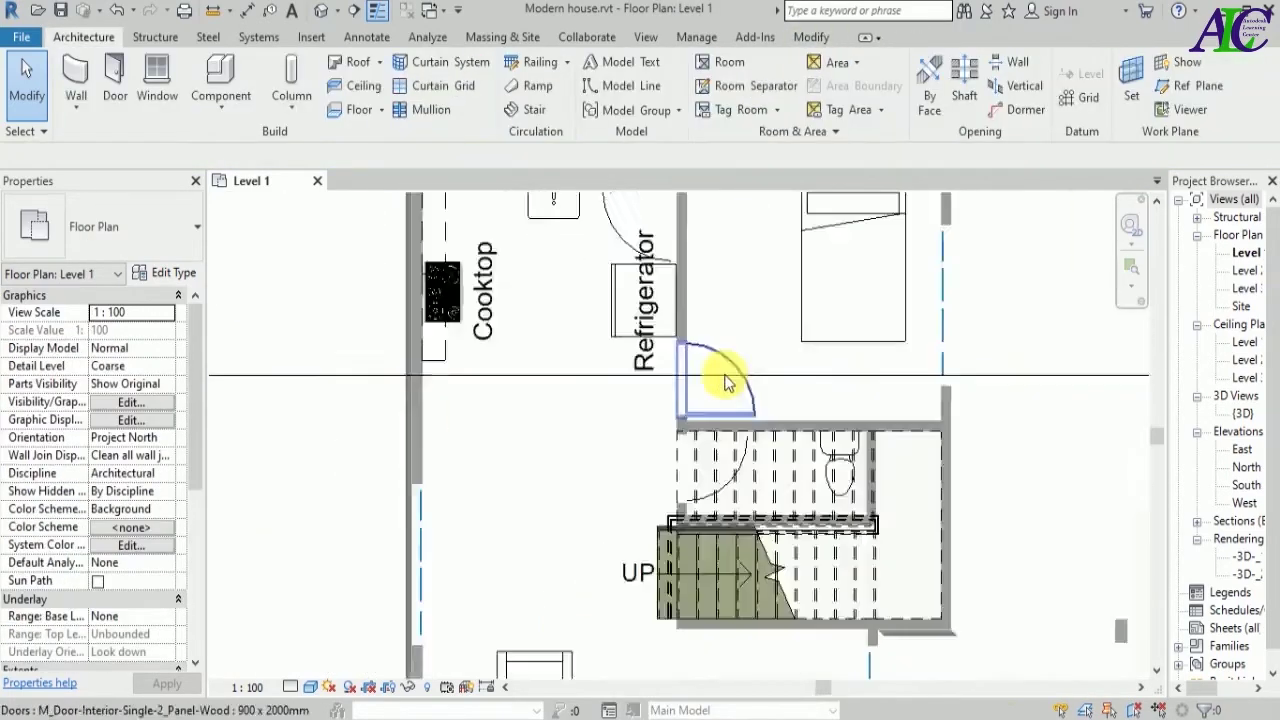
scroll(725, 383, down, 5)
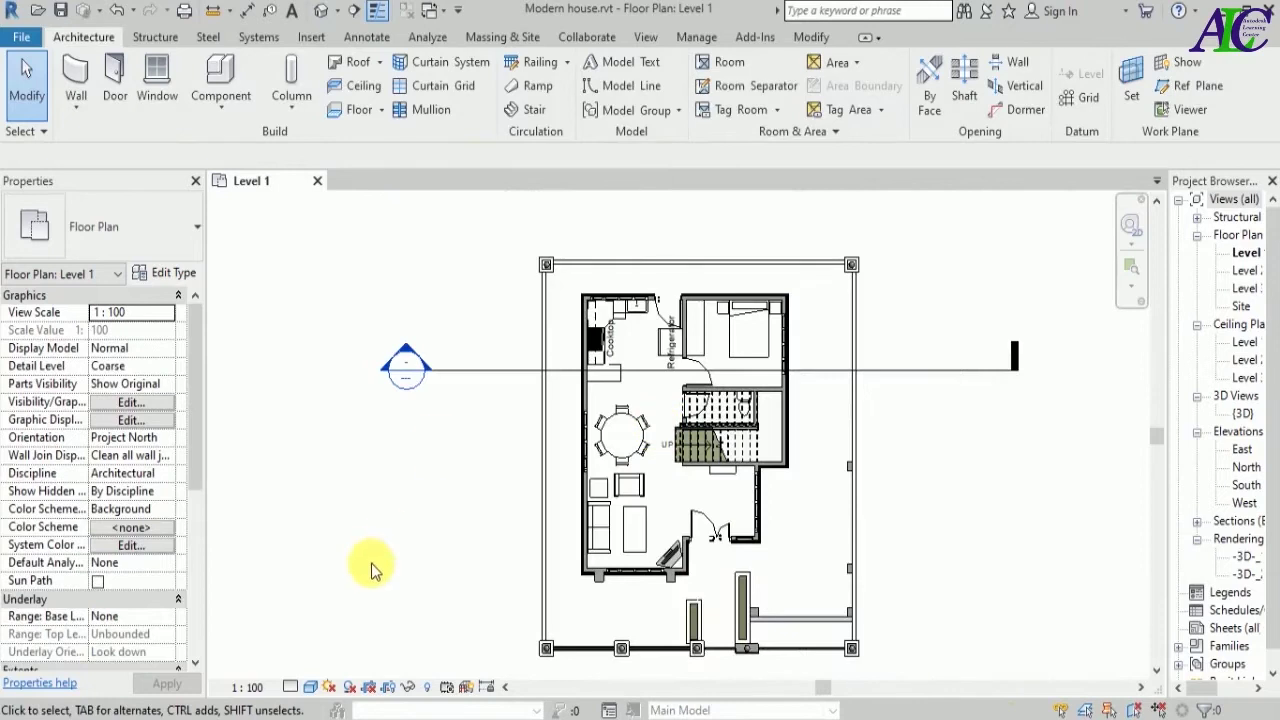
click(312, 688)
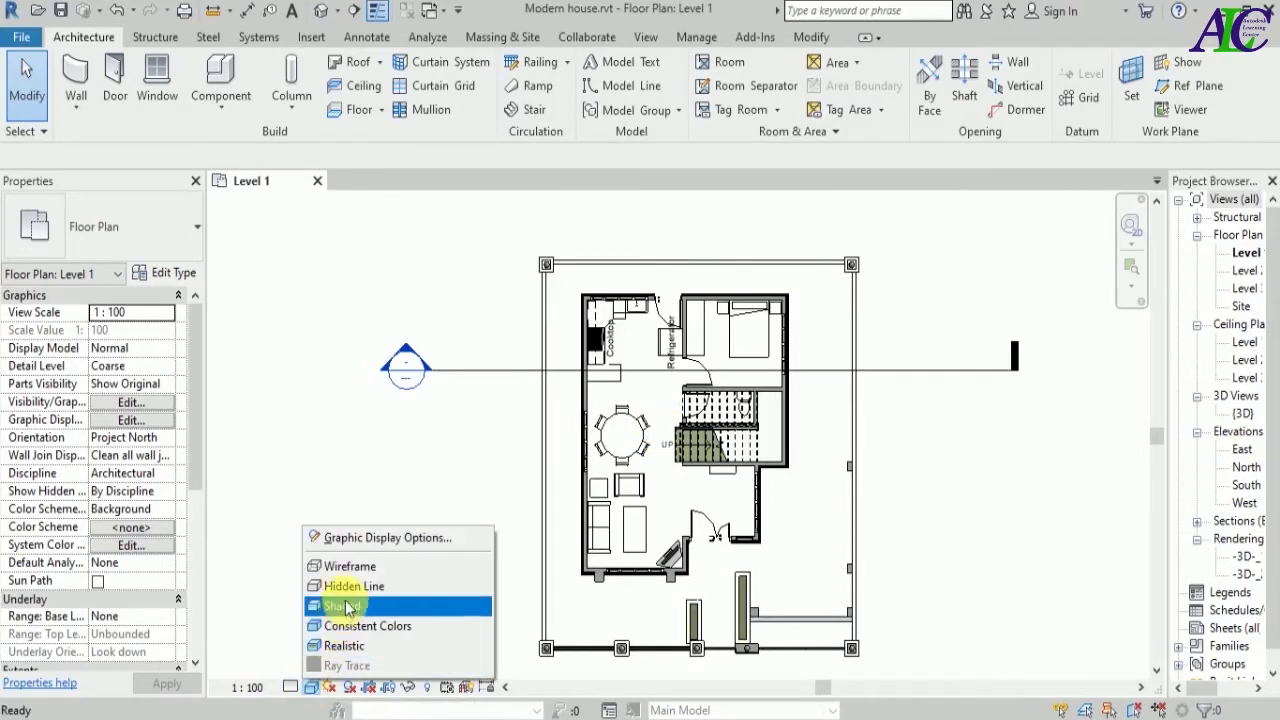
click(347, 590)
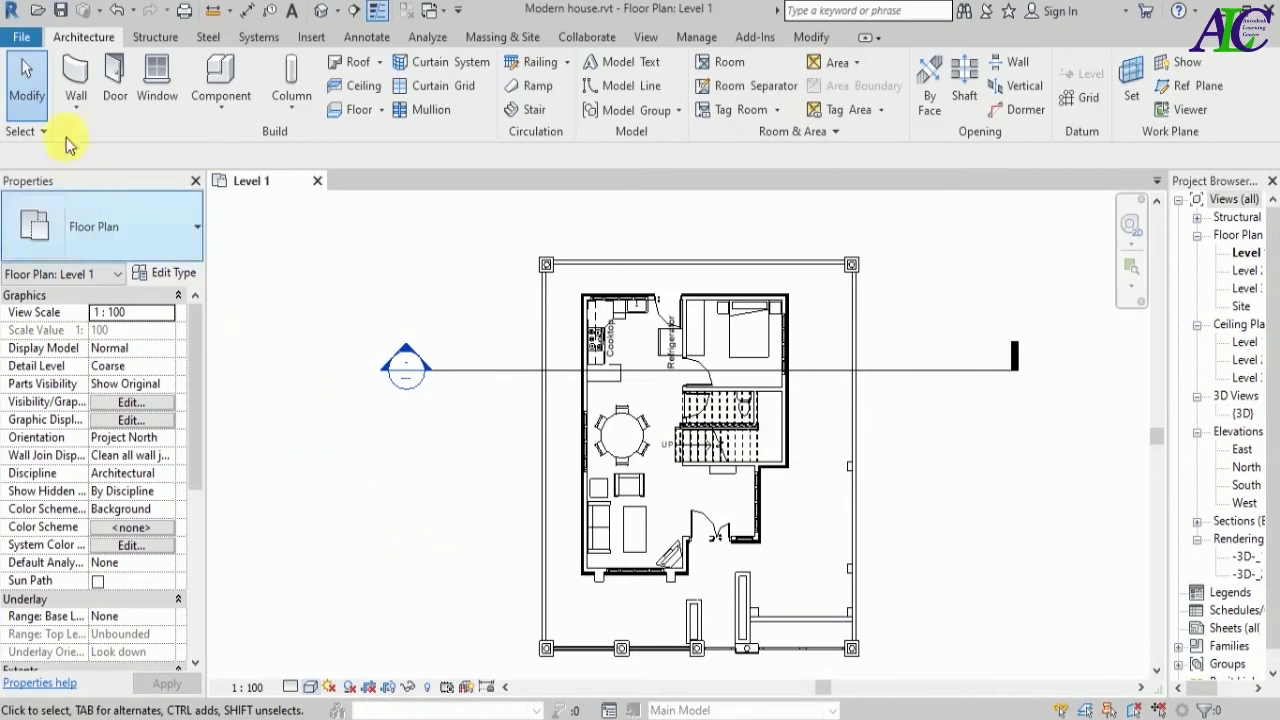
- Start printing the plan with Microsoft Print to PDF as the printer
click(23, 40)
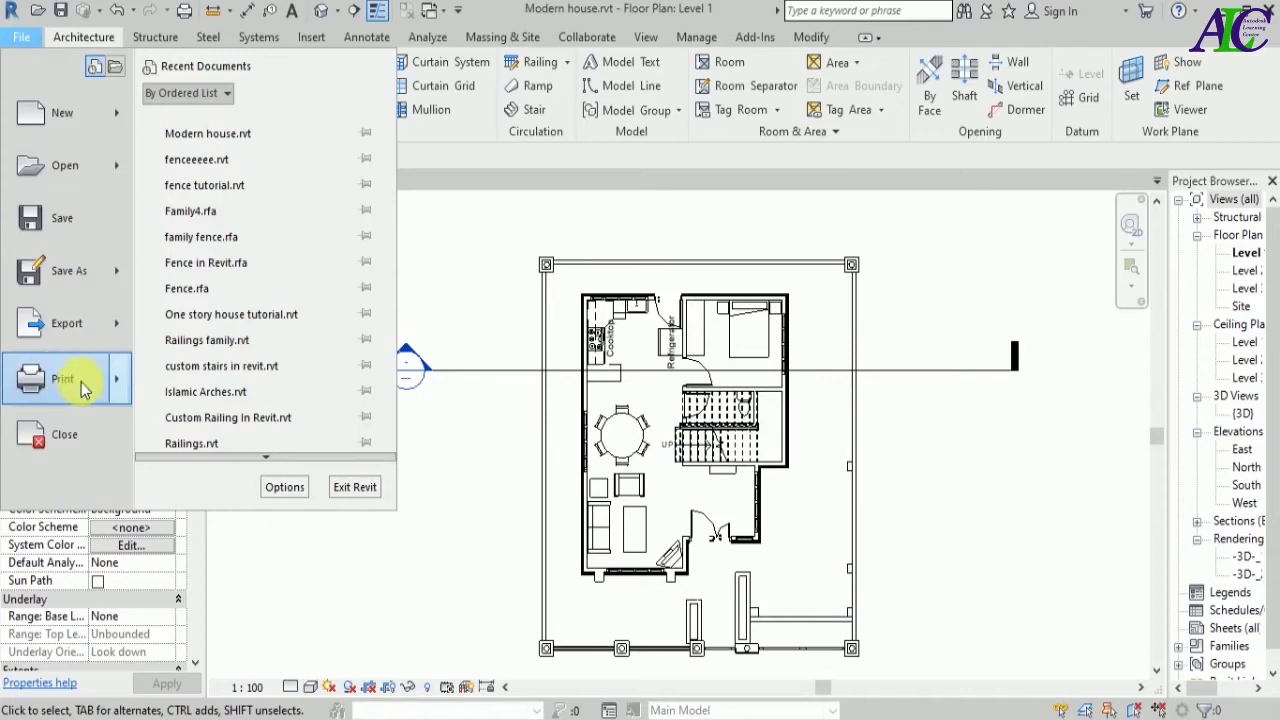
mouse_move(95, 388)
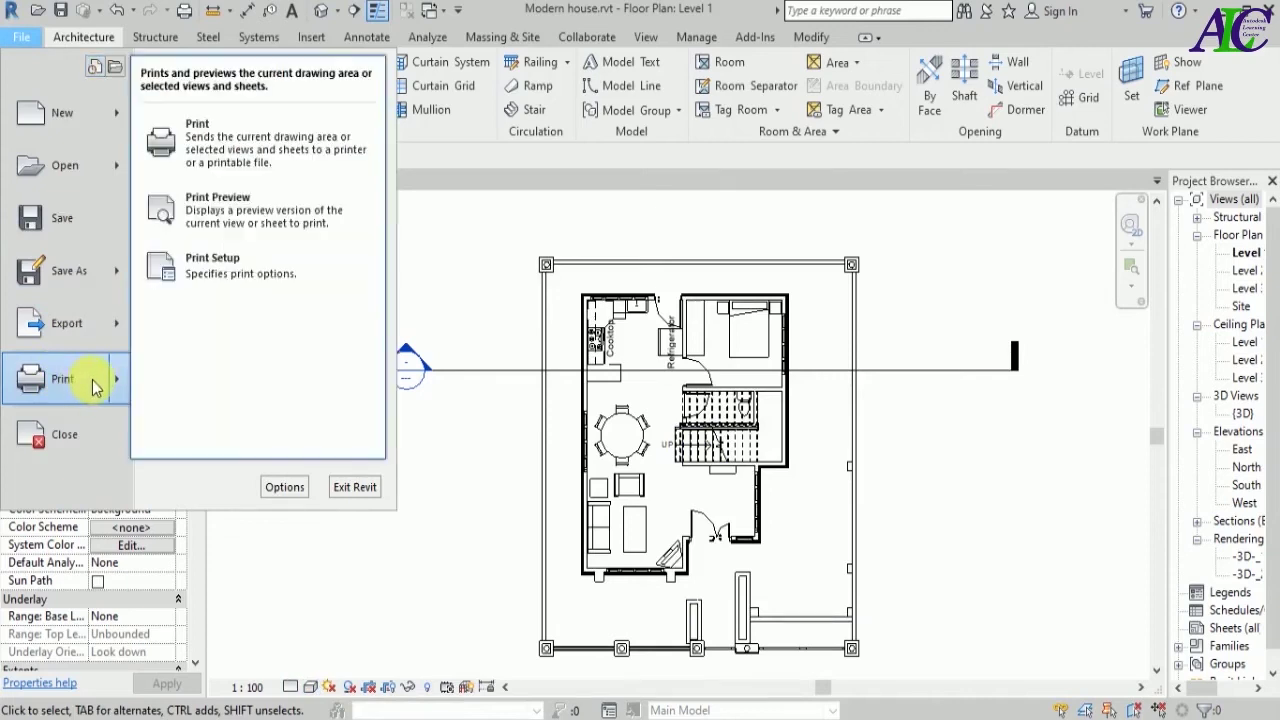
click(259, 163)
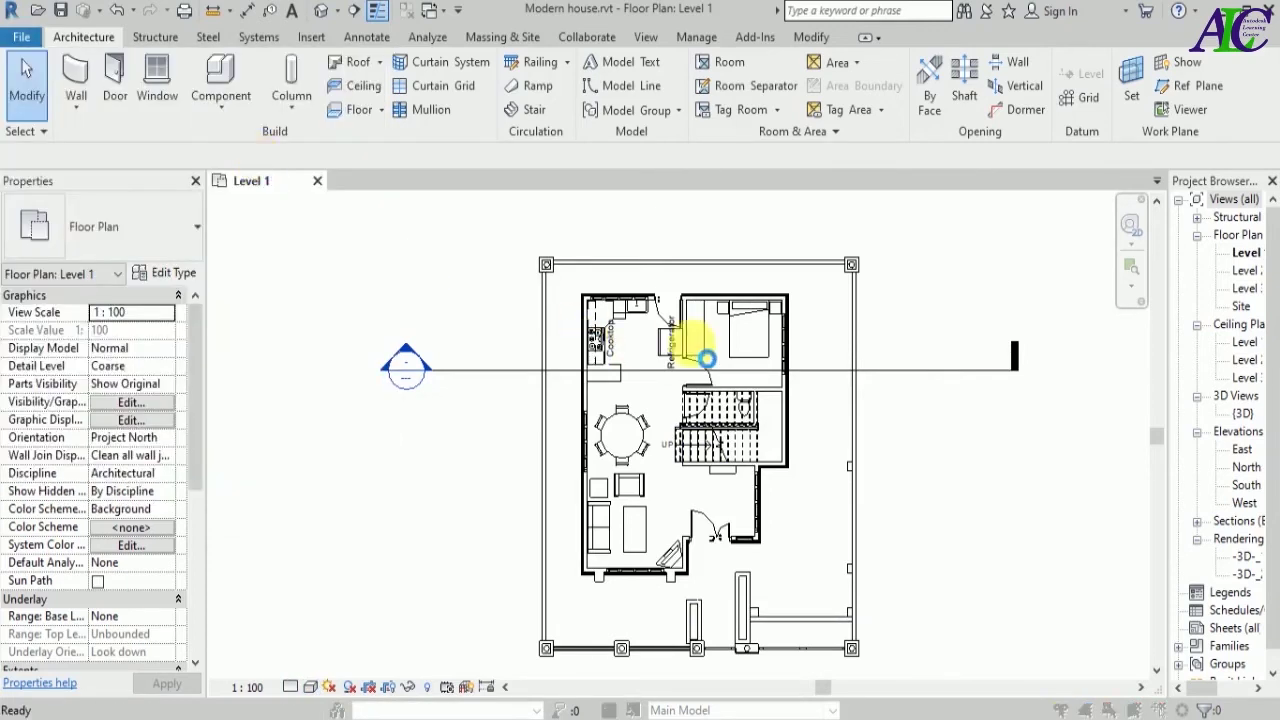
click(657, 167)
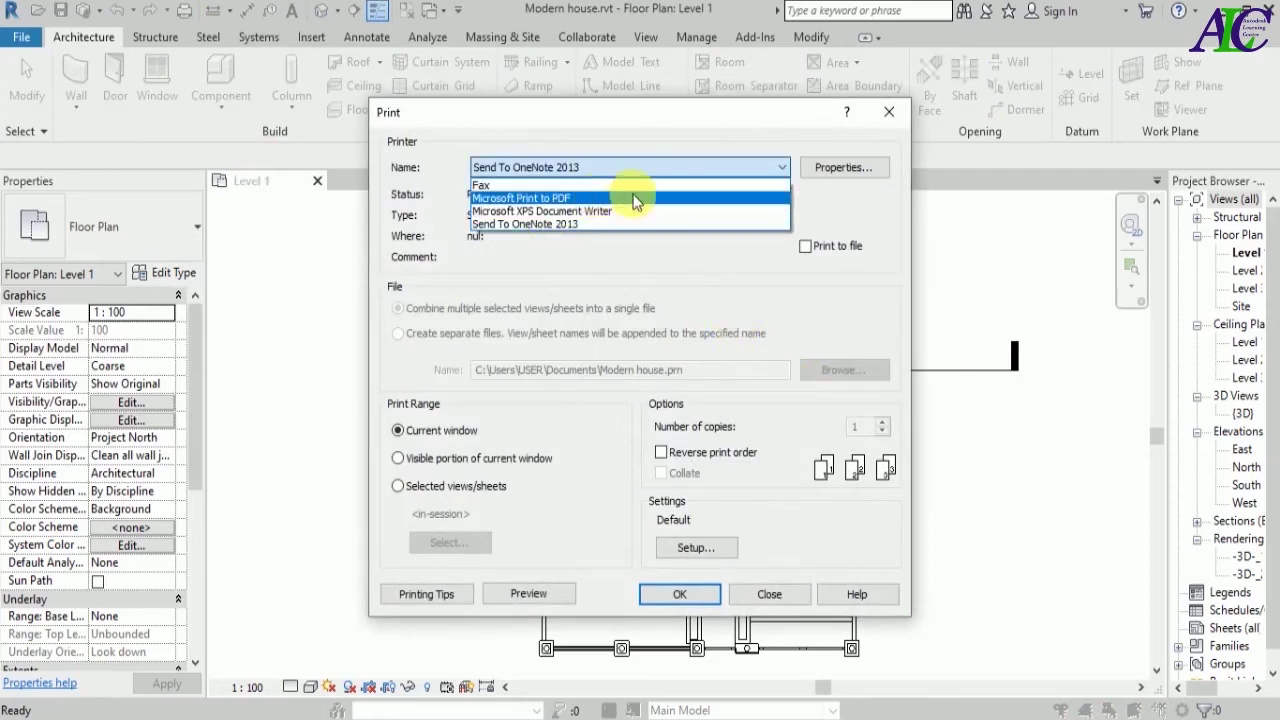
click(580, 198)
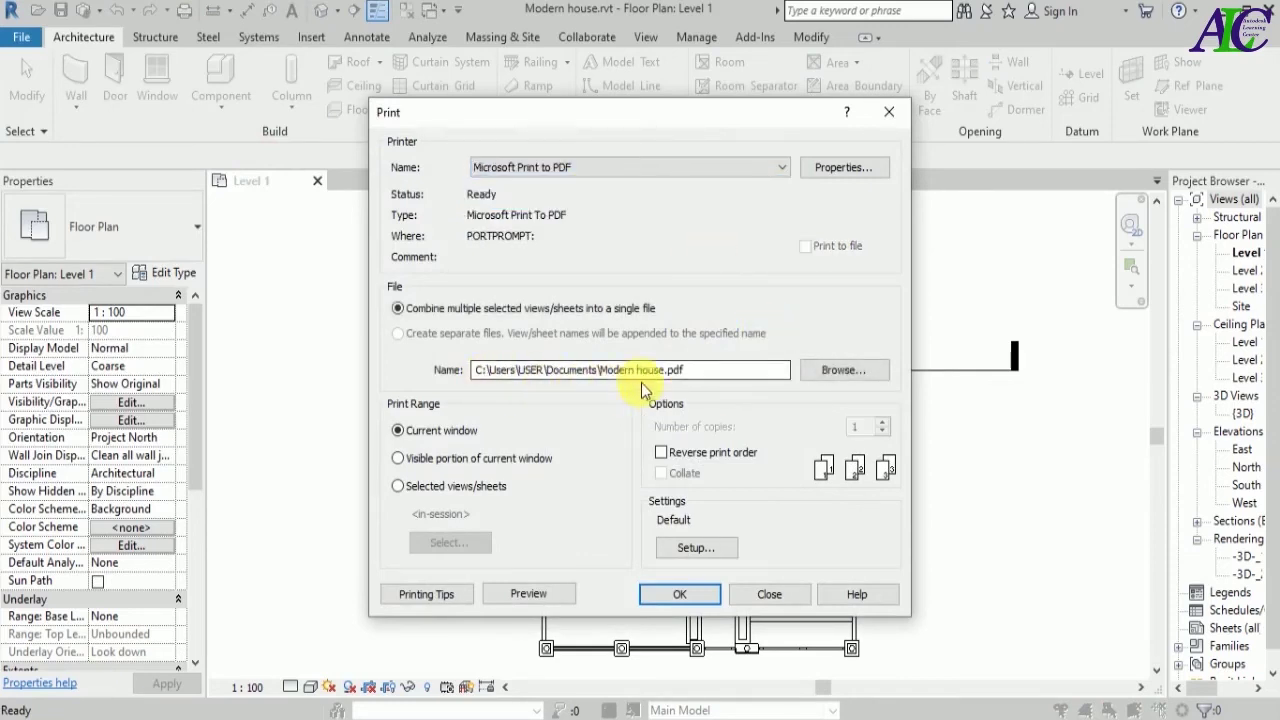
- Direct the PDF output to Modern house.pdf on the Desktop and open Print Setup
click(834, 370)
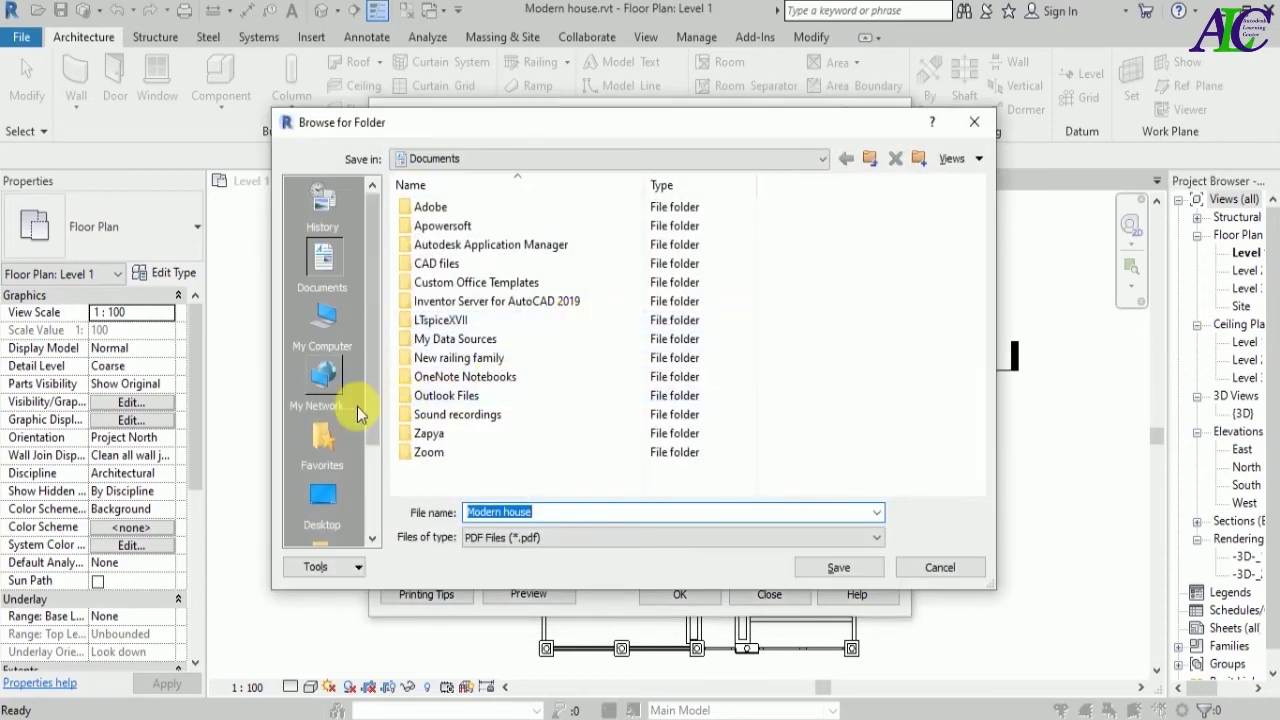
click(322, 497)
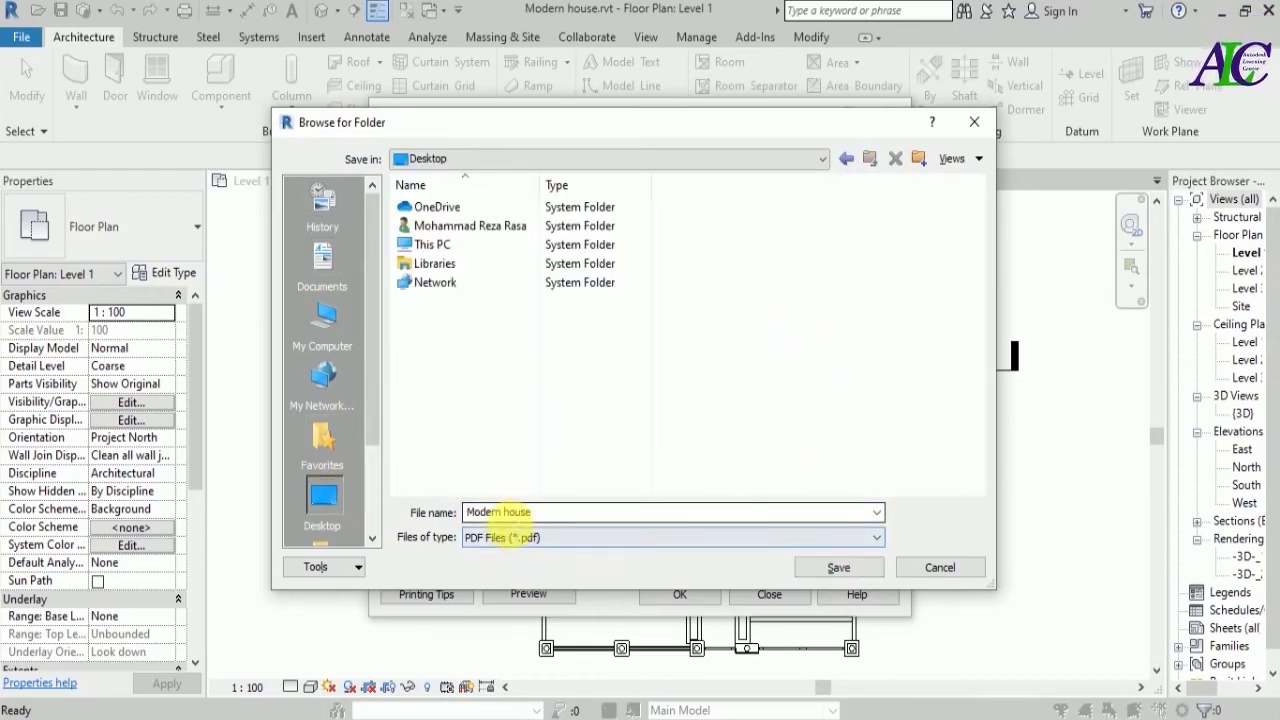
click(833, 572)
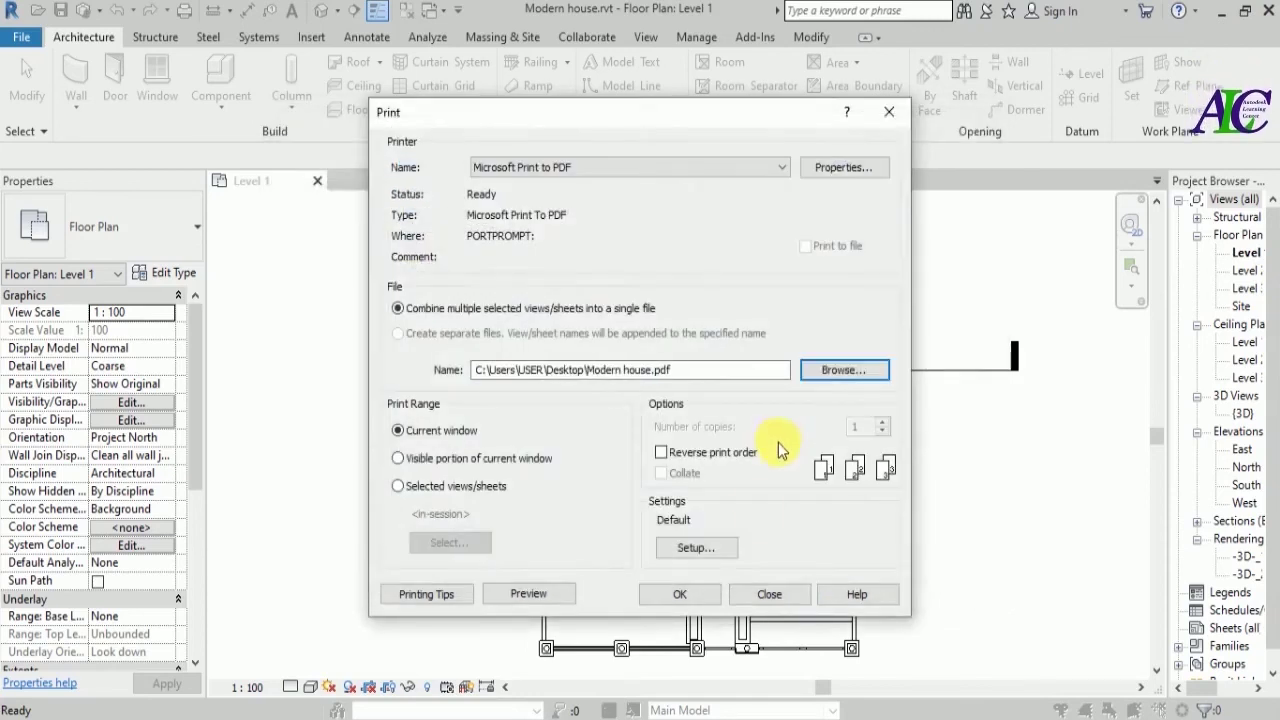
click(729, 553)
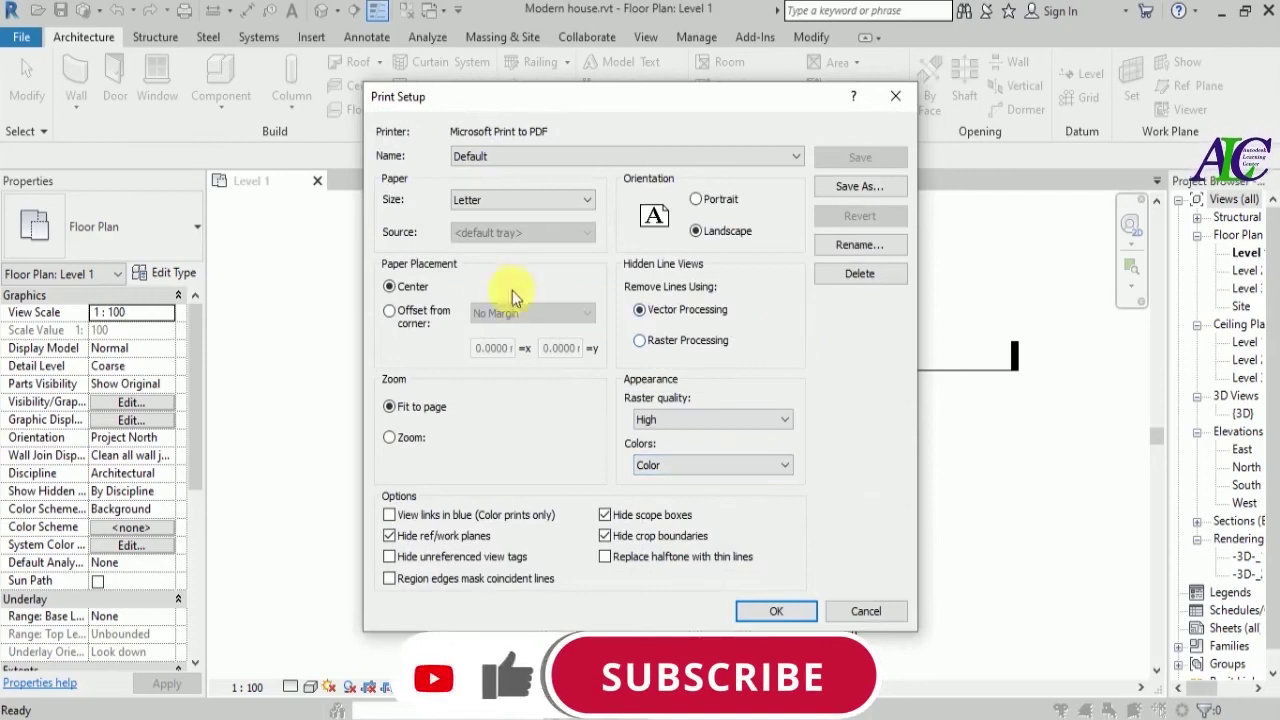
- Set the paper size to A3 landscape, confirm, and send the plan to print
click(569, 202)
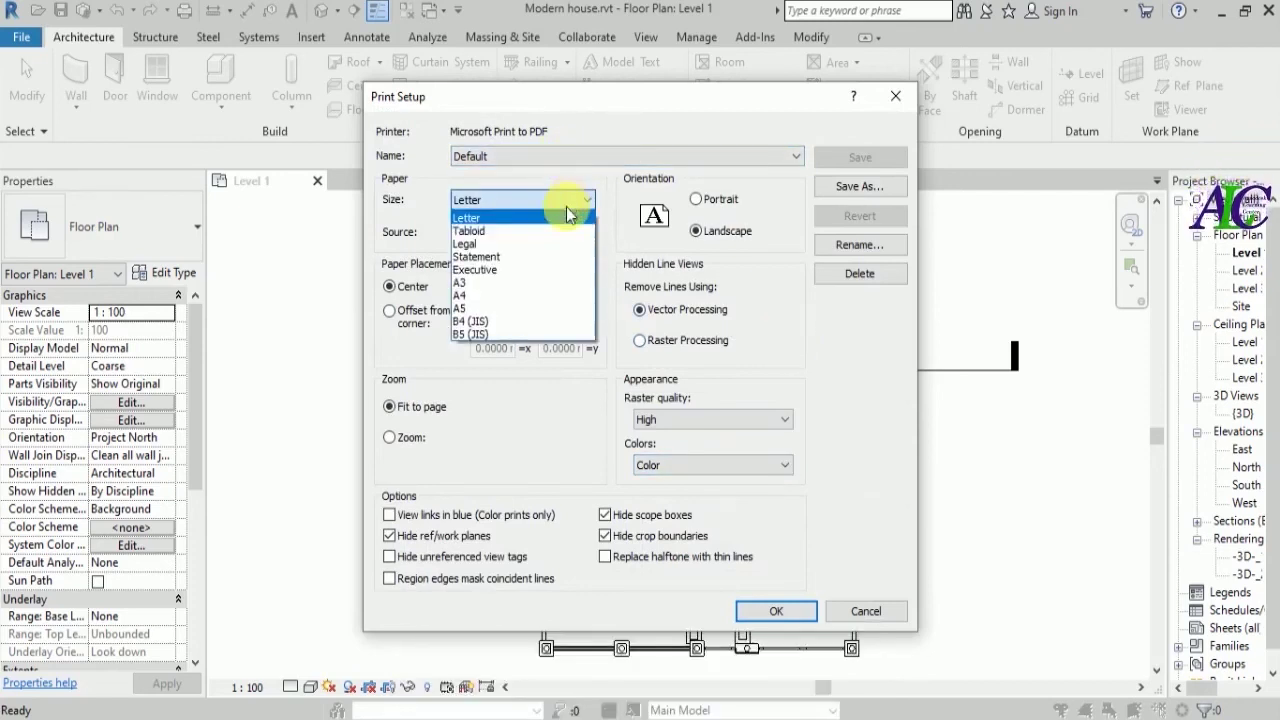
click(479, 283)
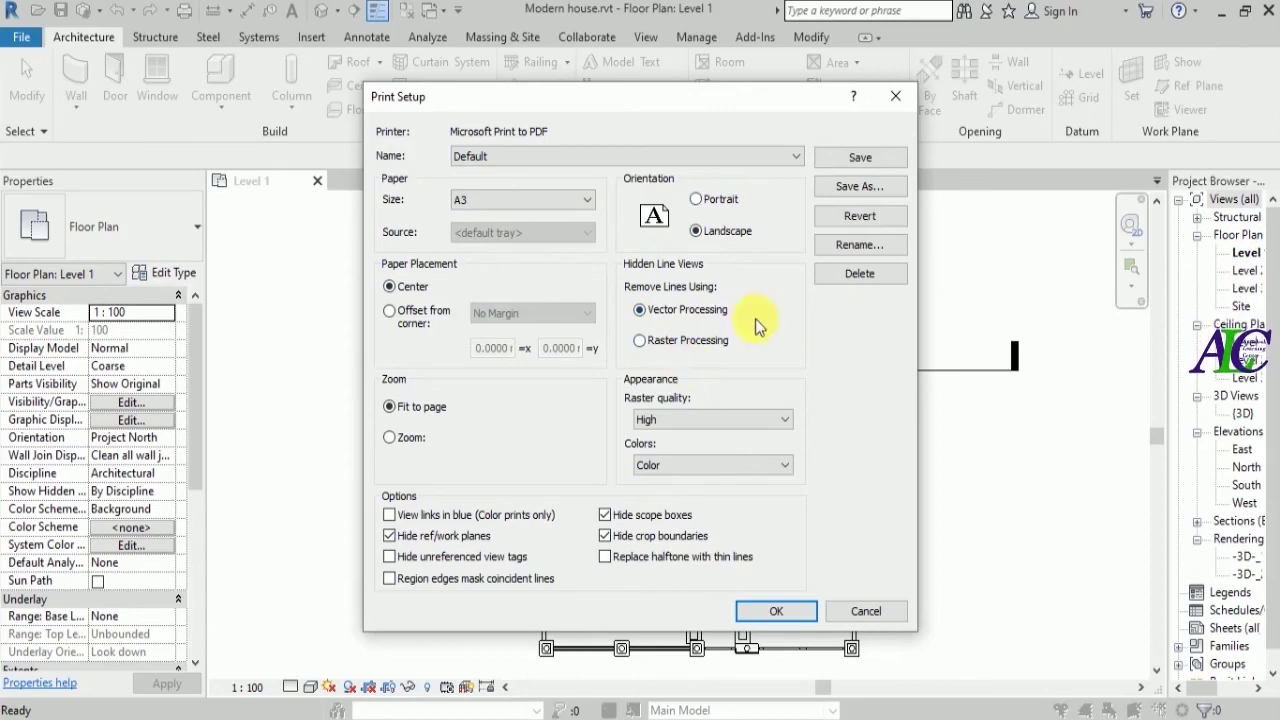
click(777, 611)
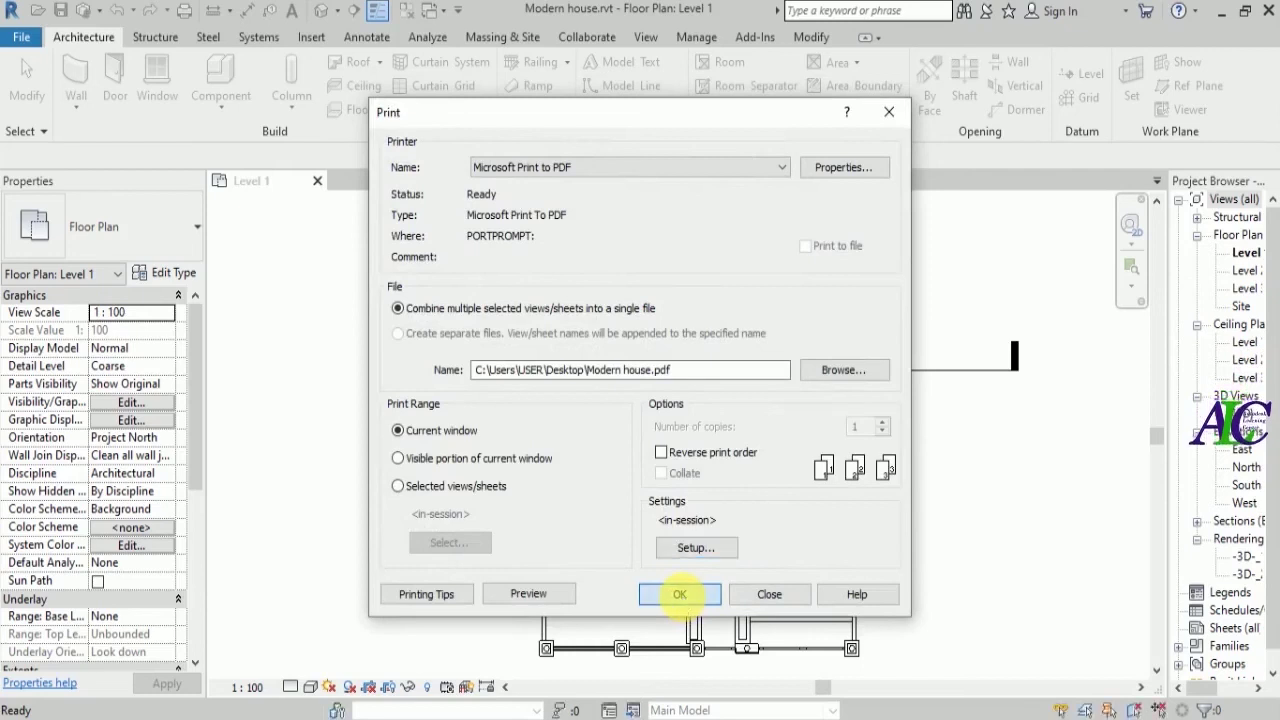
click(680, 596)
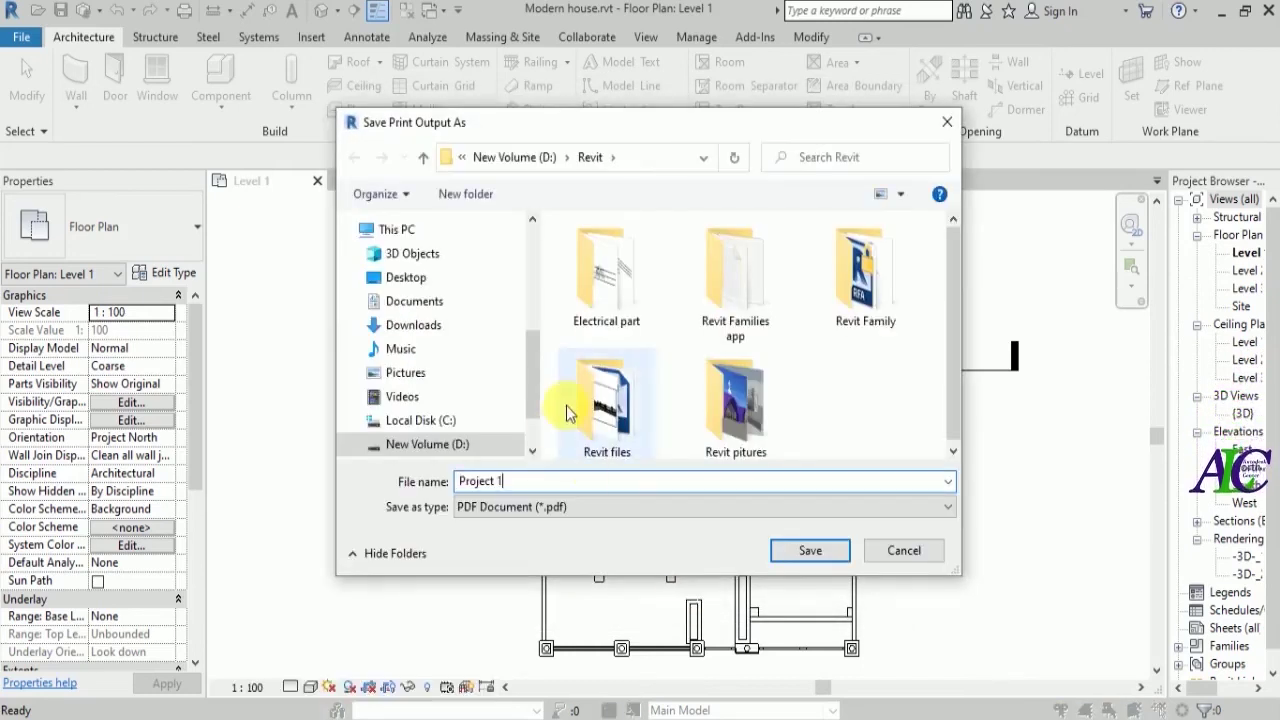
- Save the printed PDF as Project 1 on the Desktop
click(428, 279)
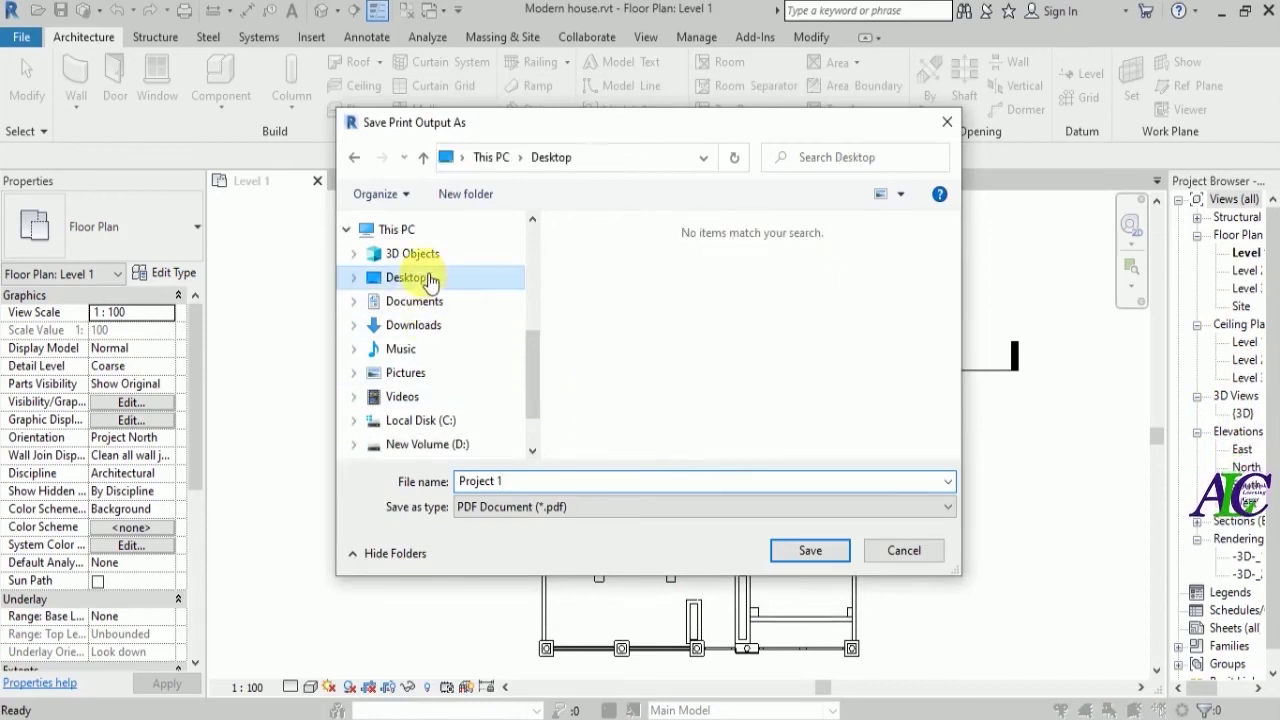
click(825, 556)
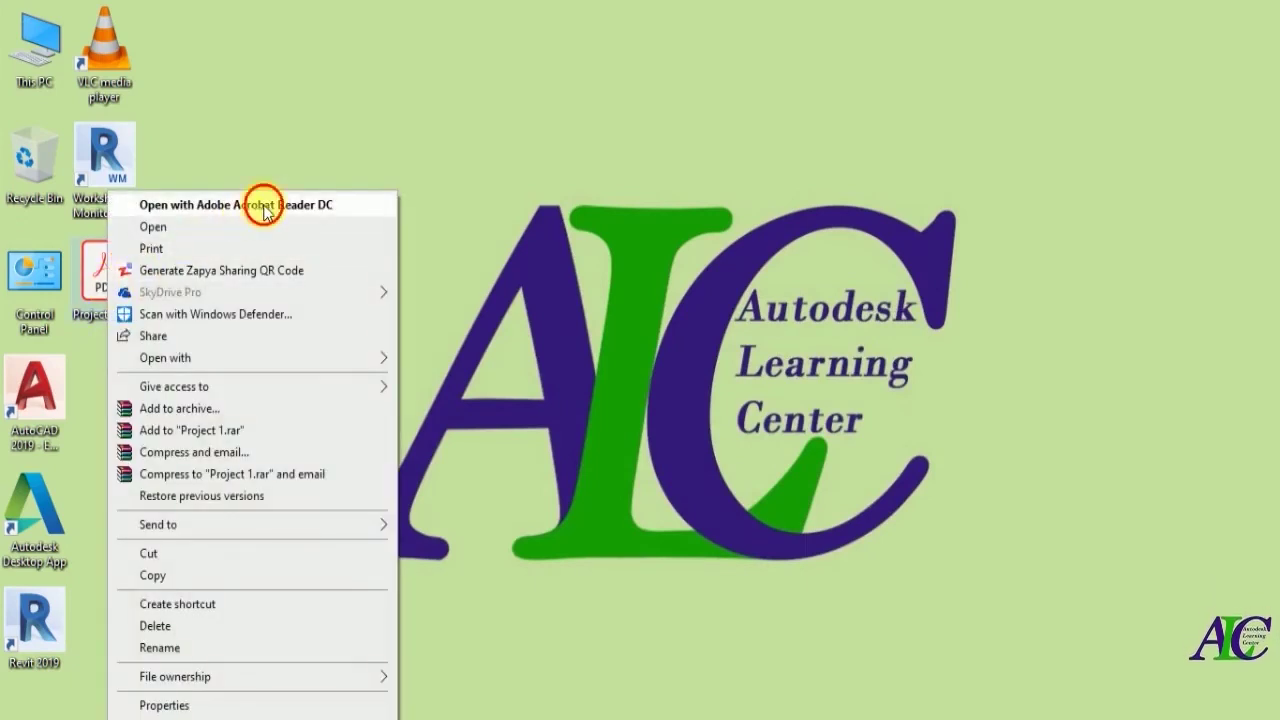
- Open Project 1.pdf in Acrobat Reader, zoom to 200% and centre the floor plan
click(262, 204)
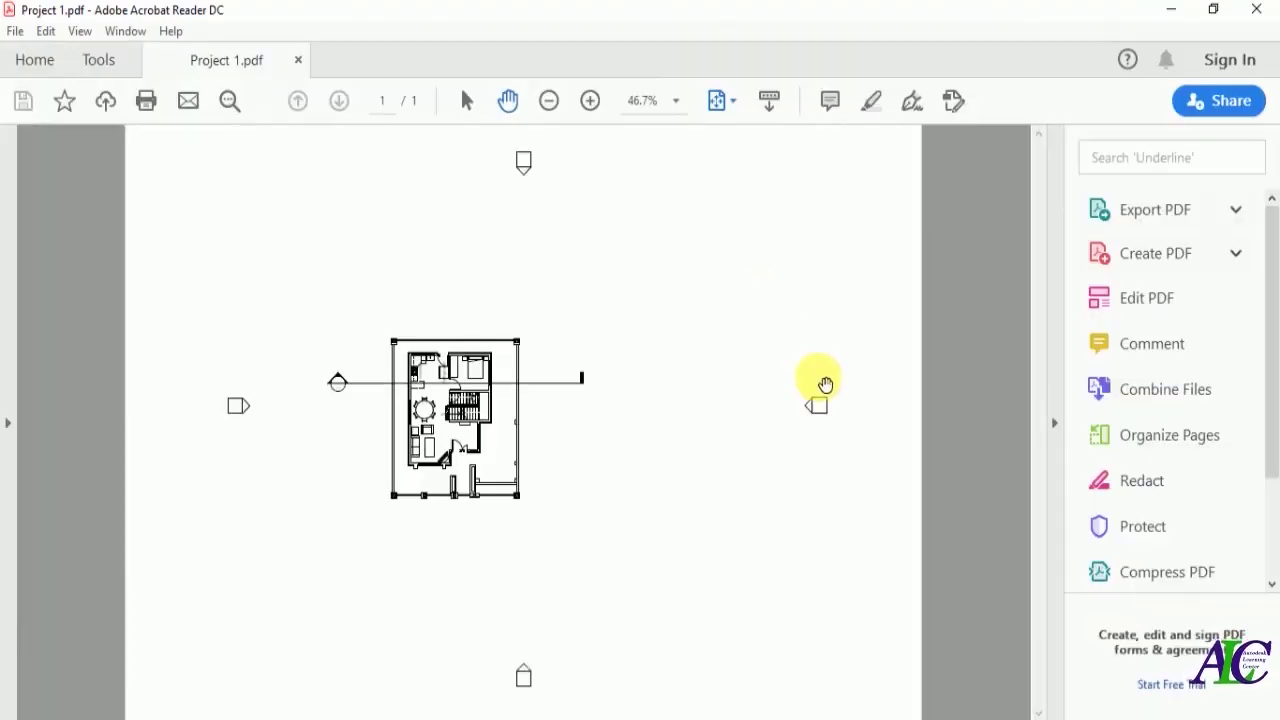
click(591, 102)
click(591, 102)
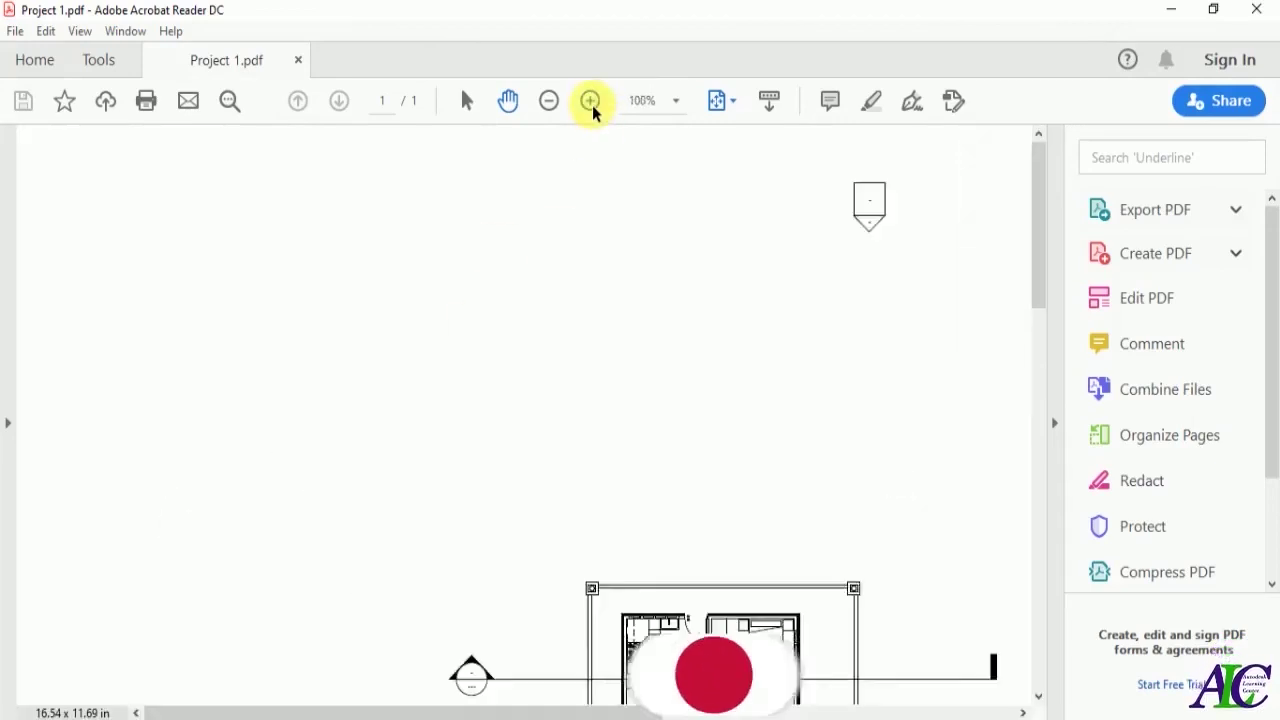
click(591, 102)
drag(643, 398, 569, 452)
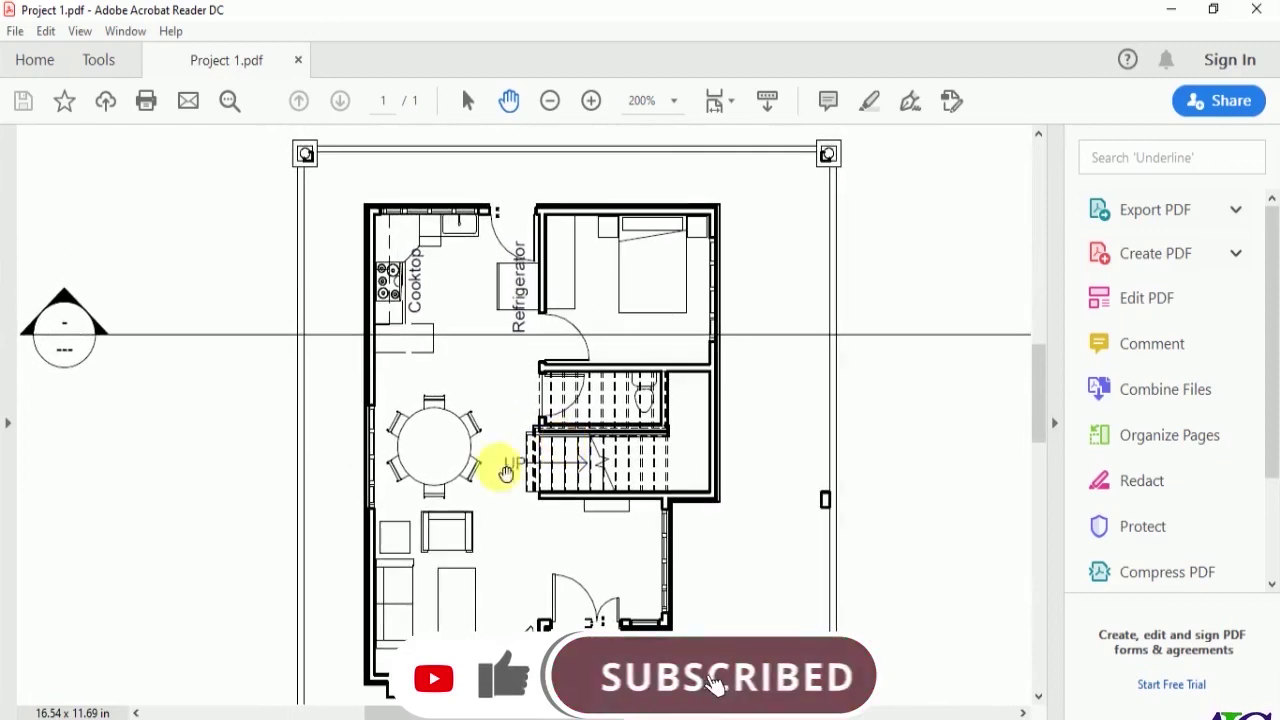